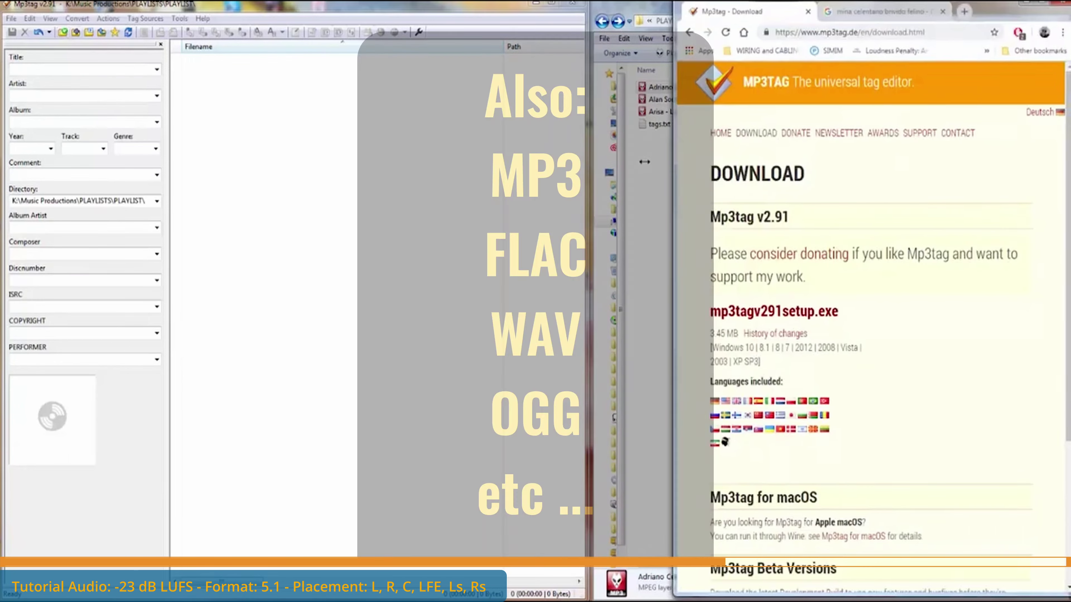
Step: Load the three MP3 files from the PLAYLIST folder into the Mp3tag file list
left_click_drag(675, 163, 601, 158)
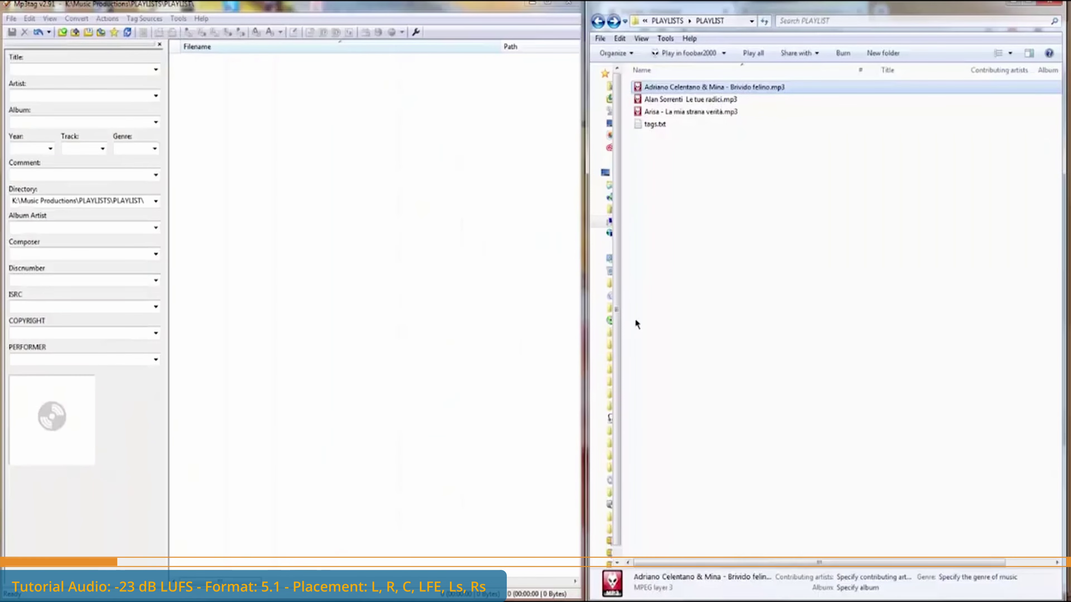
left_click(731, 115)
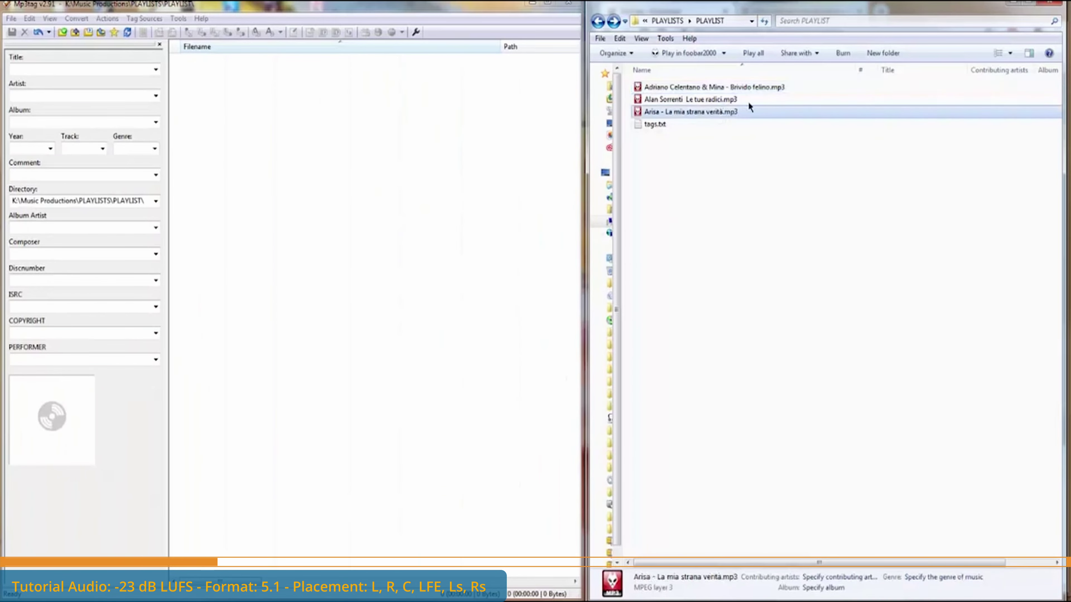
left_click(757, 90, "shift")
left_click_drag(754, 90, 263, 89)
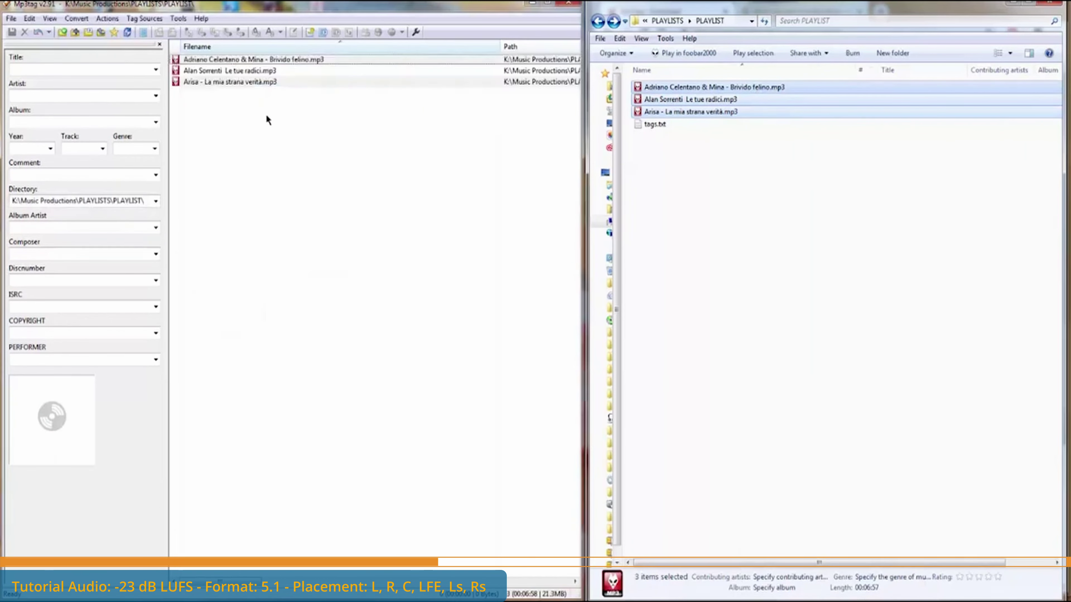
left_click(273, 133)
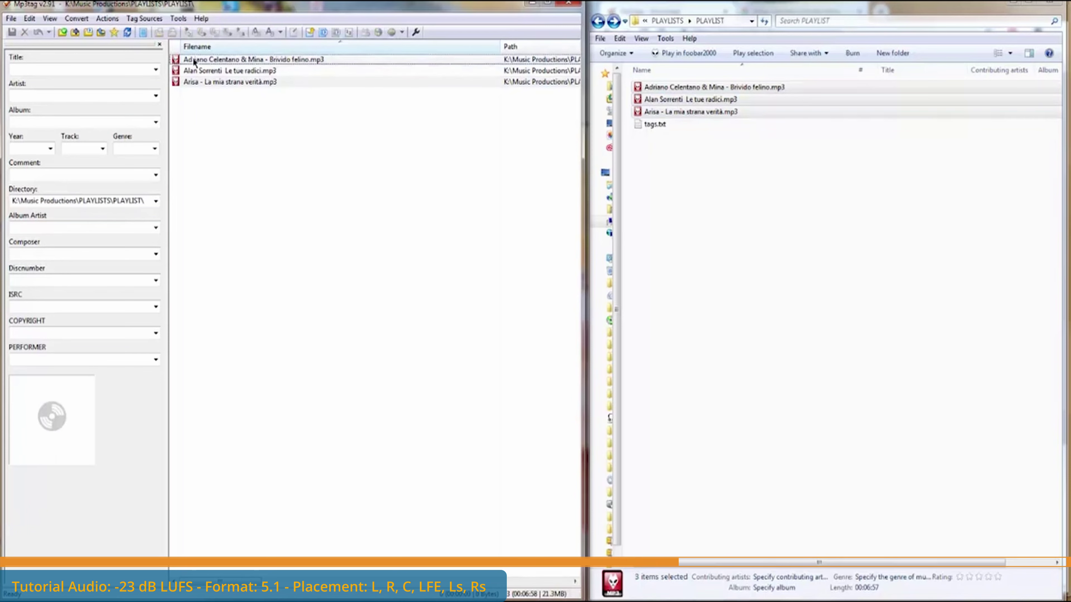
Step: Tag the first file with the title "Brivido felino (Feat. Adriano Celentano)" and the artist "Mina"
left_click(118, 70)
type("Bri")
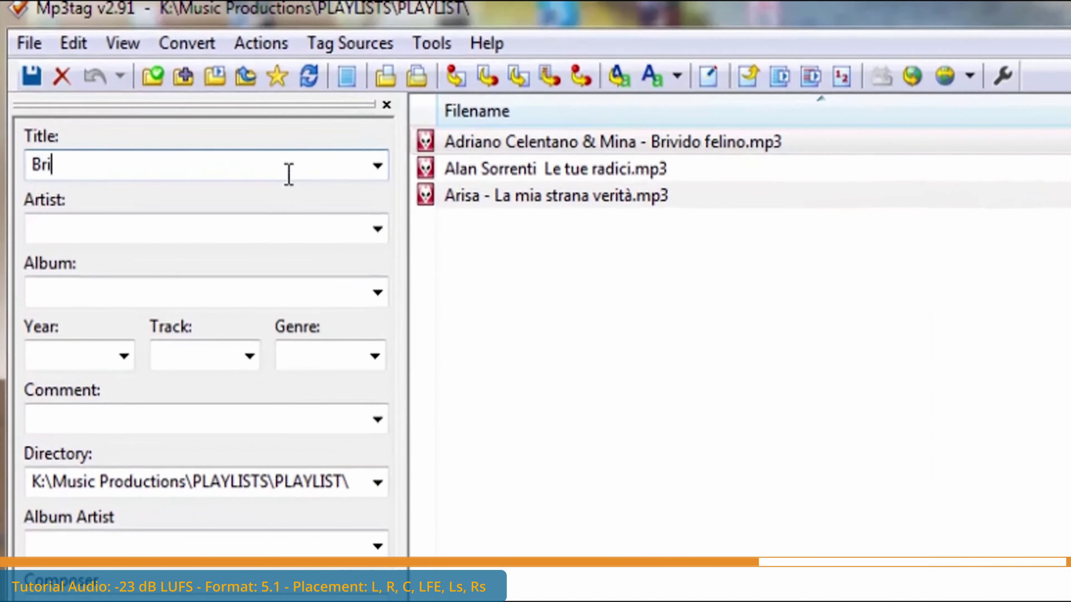
type("vido felino (Feat. Adriano Celentano)")
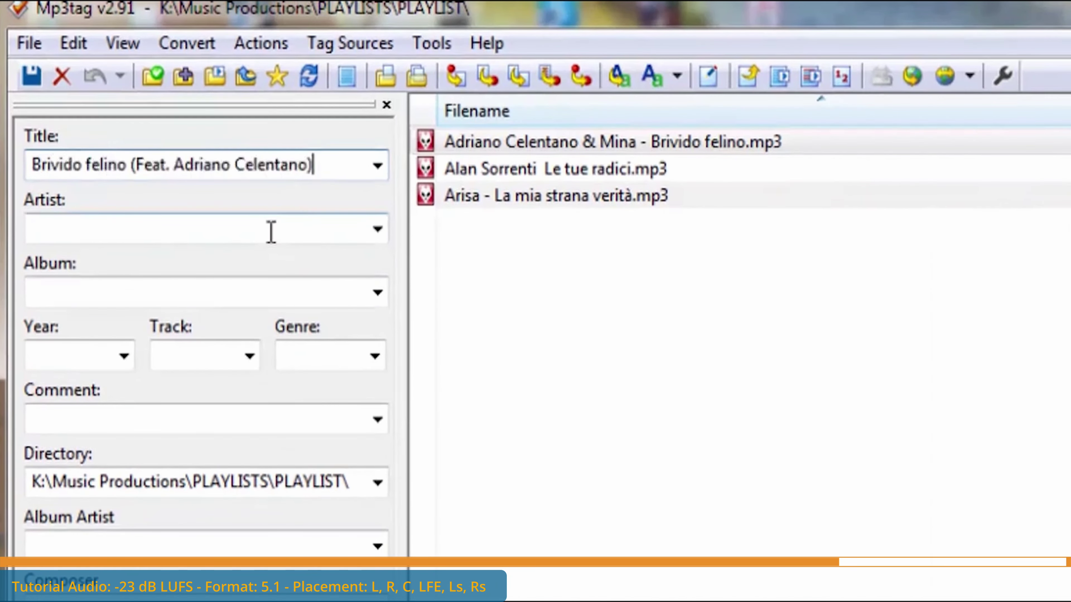
left_click(271, 232)
type("Mina")
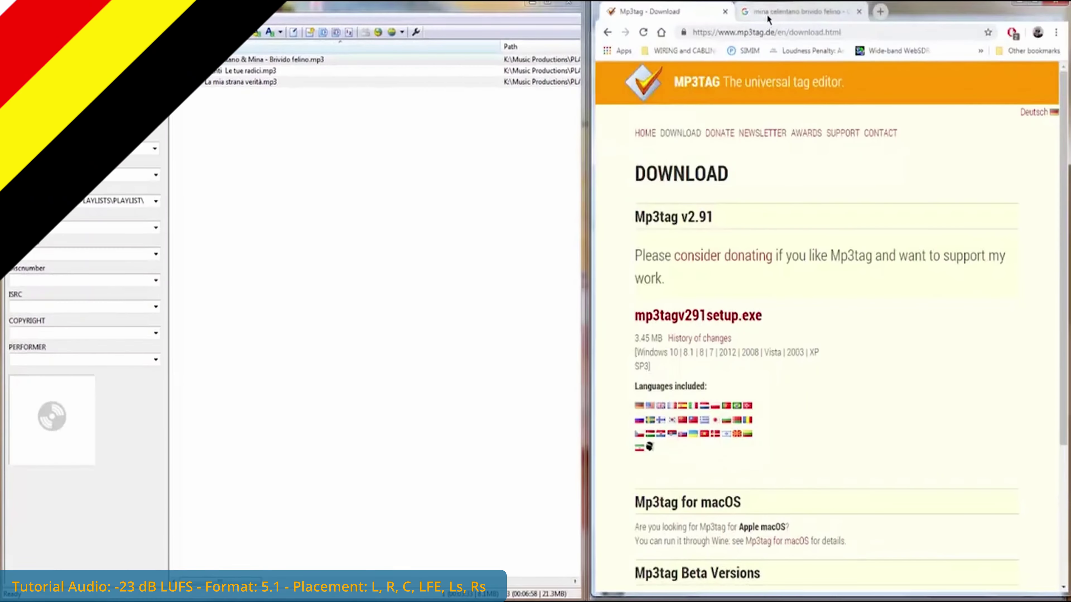
Step: Add the MinaCelentano cover from the Google image results as the first file's cover art and save its tag
left_click(768, 15)
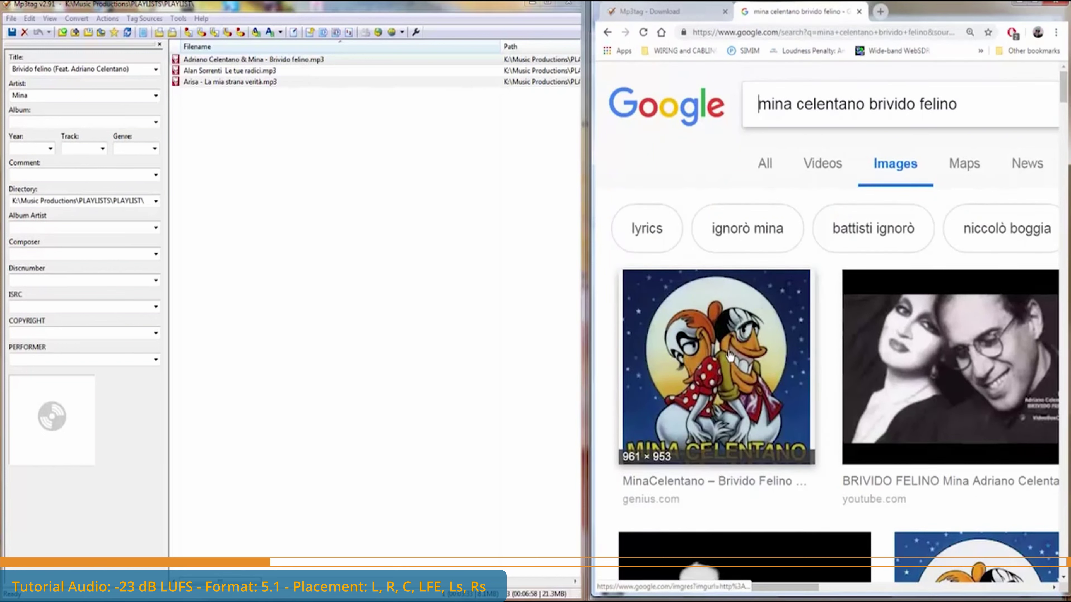
left_click_drag(729, 356, 55, 423)
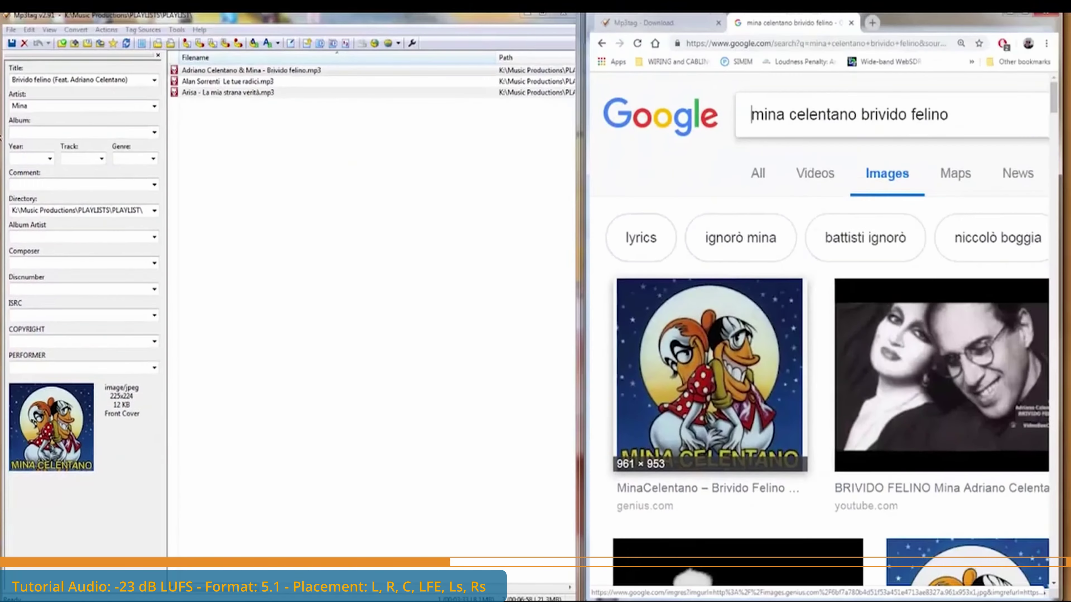
left_click(12, 43)
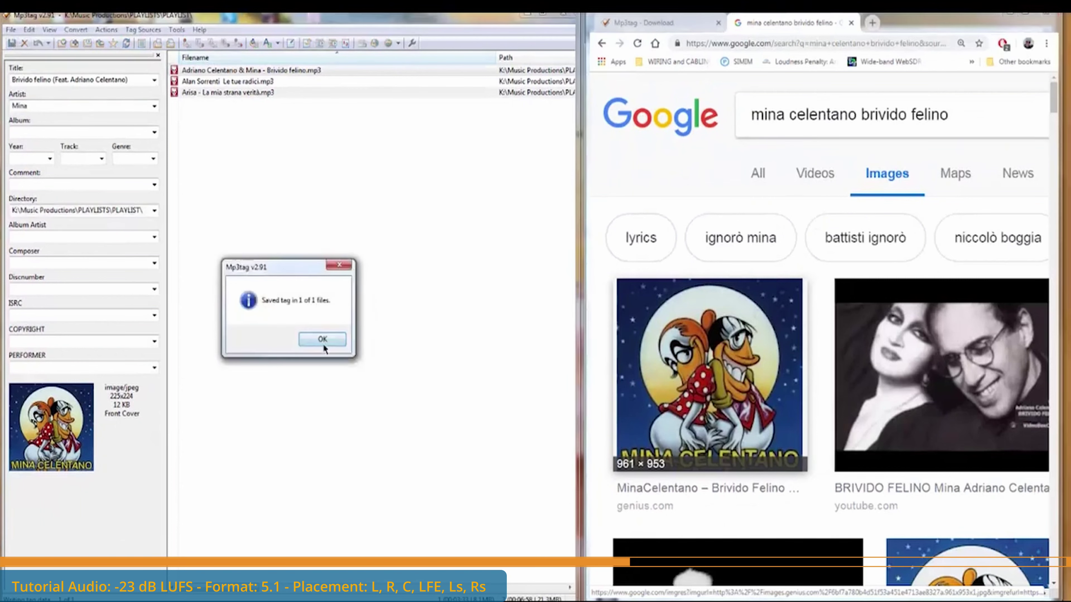
left_click(322, 339)
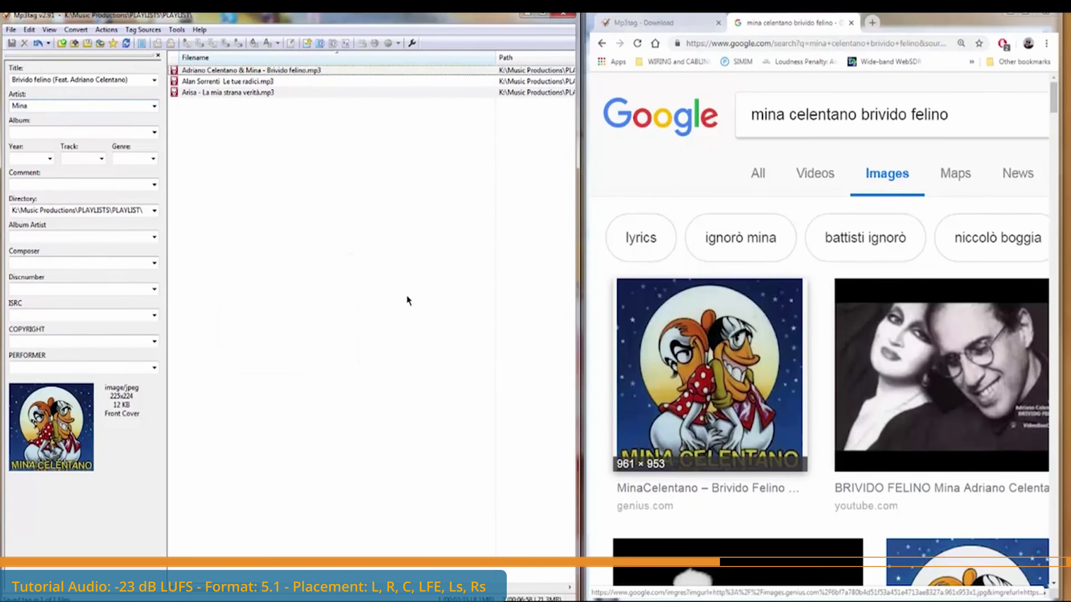
left_click(518, 71)
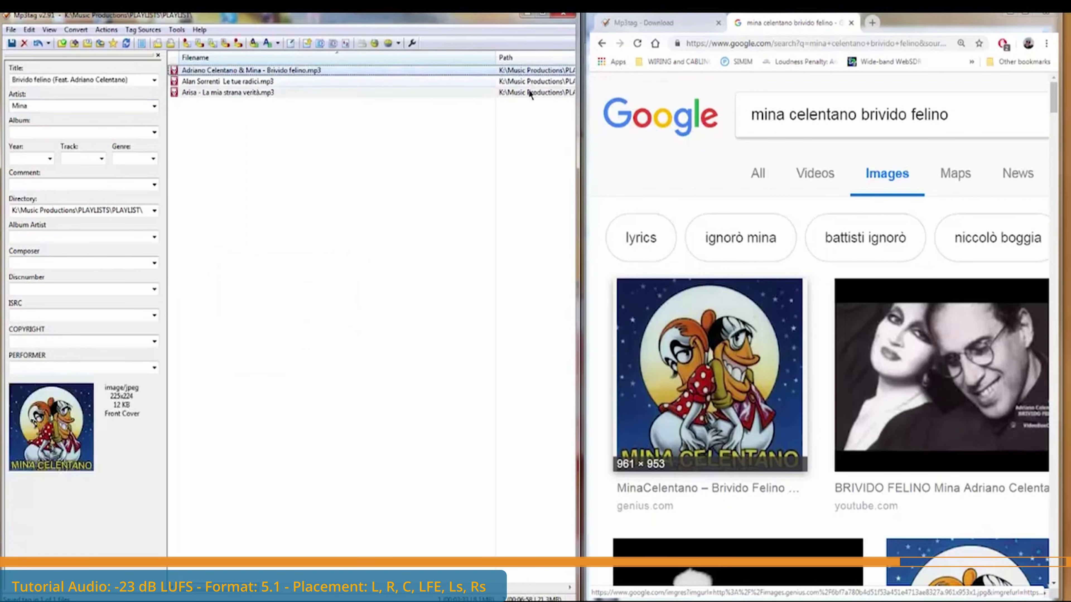
left_click(519, 84)
left_click(517, 69)
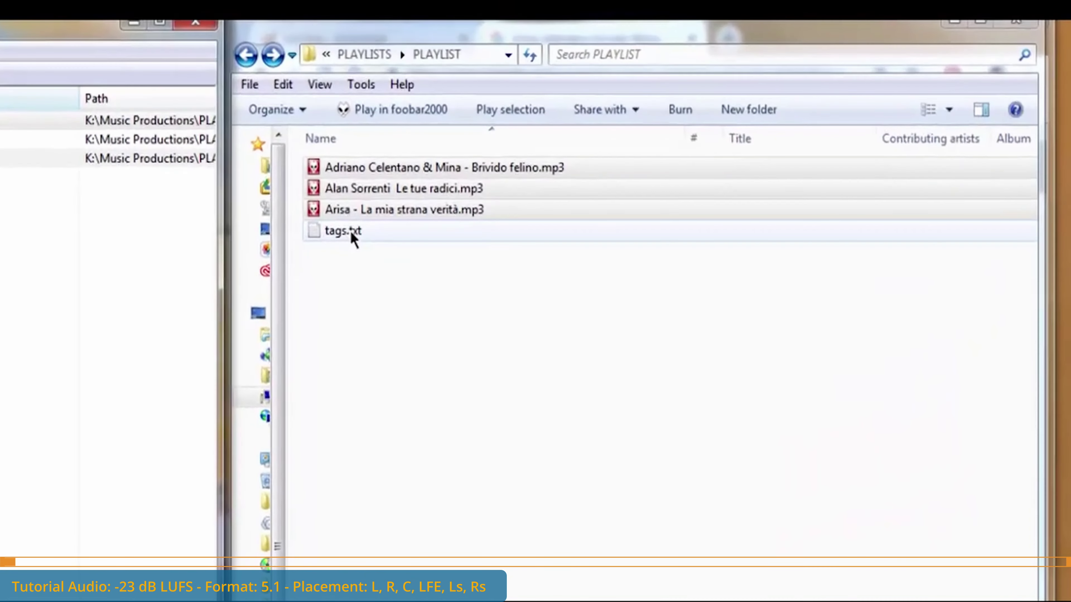
Step: Open tags.txt in Notepad++ and replace the comma before "Mina" in the first line with a | separator
double_click(654, 135)
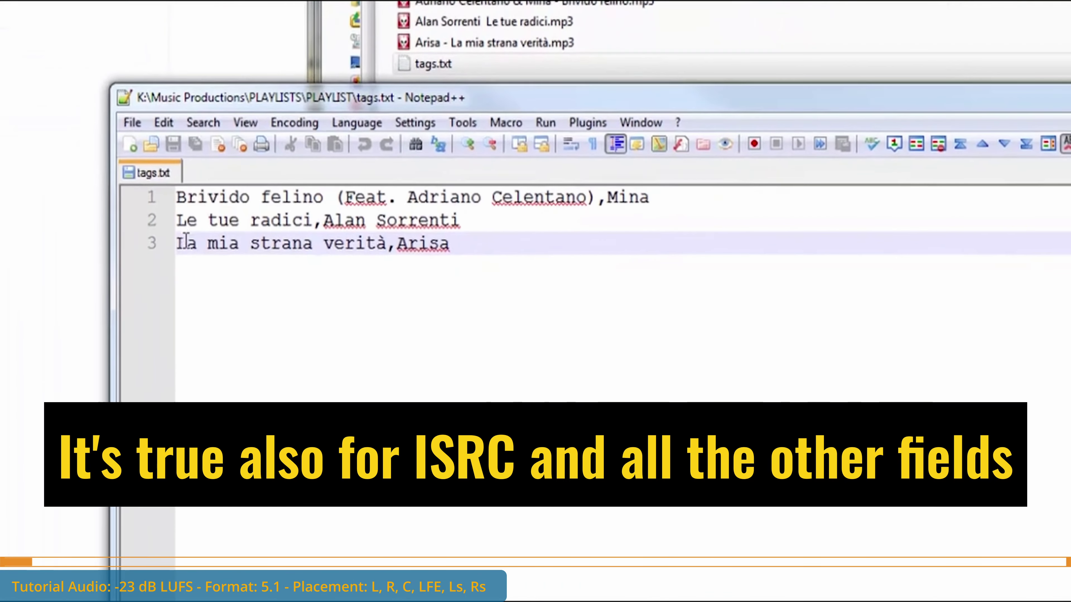
left_click(610, 198)
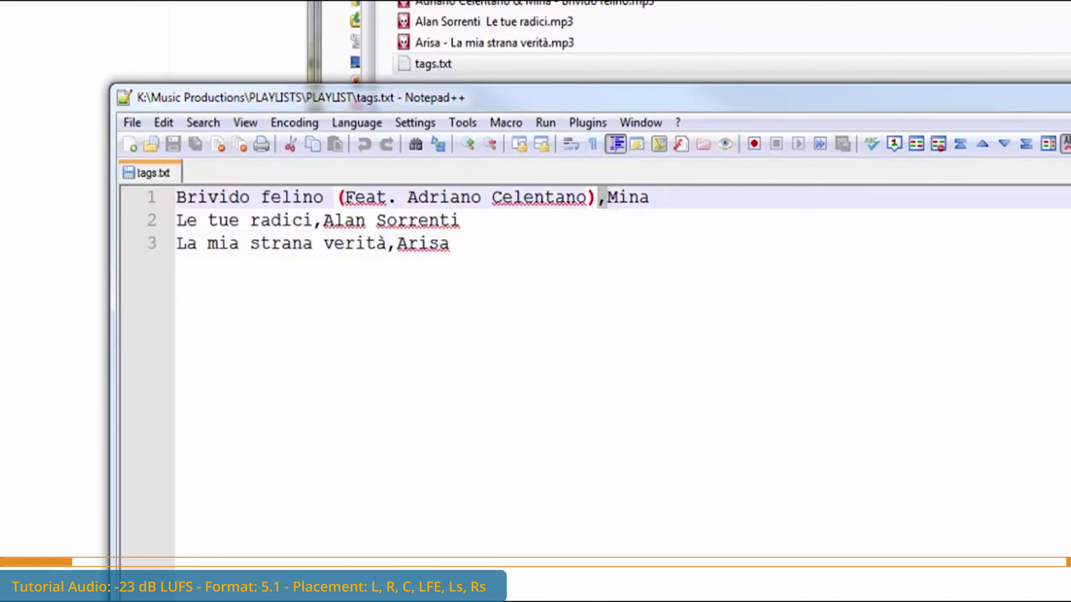
key("BackSpace")
type("|")
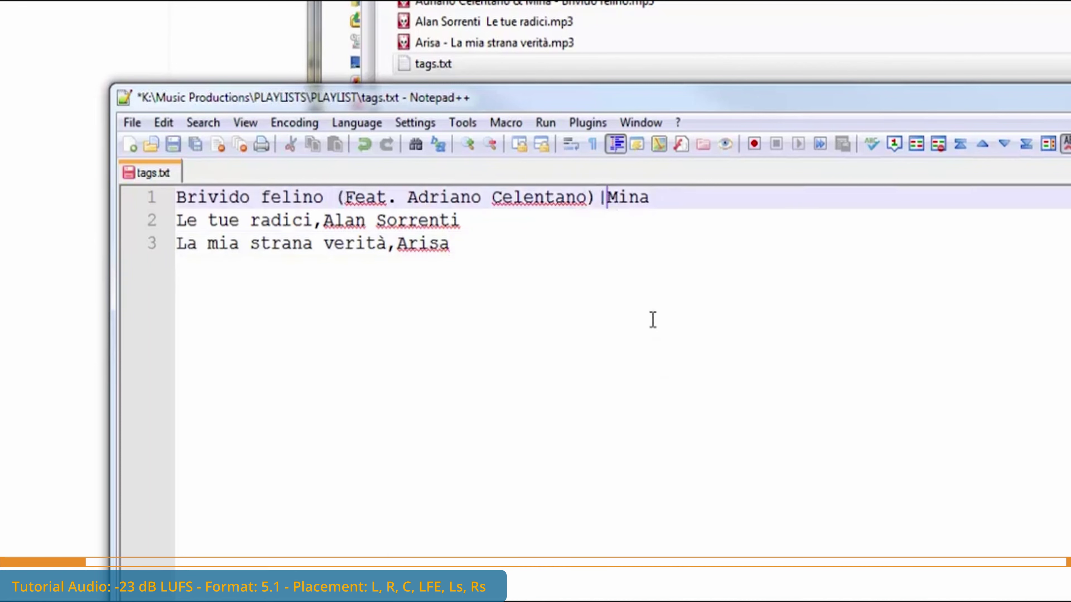
Step: Restore the comma separator before "Mina" in the first line and save tags.txt
key("BackSpace")
type(",")
left_click(172, 144)
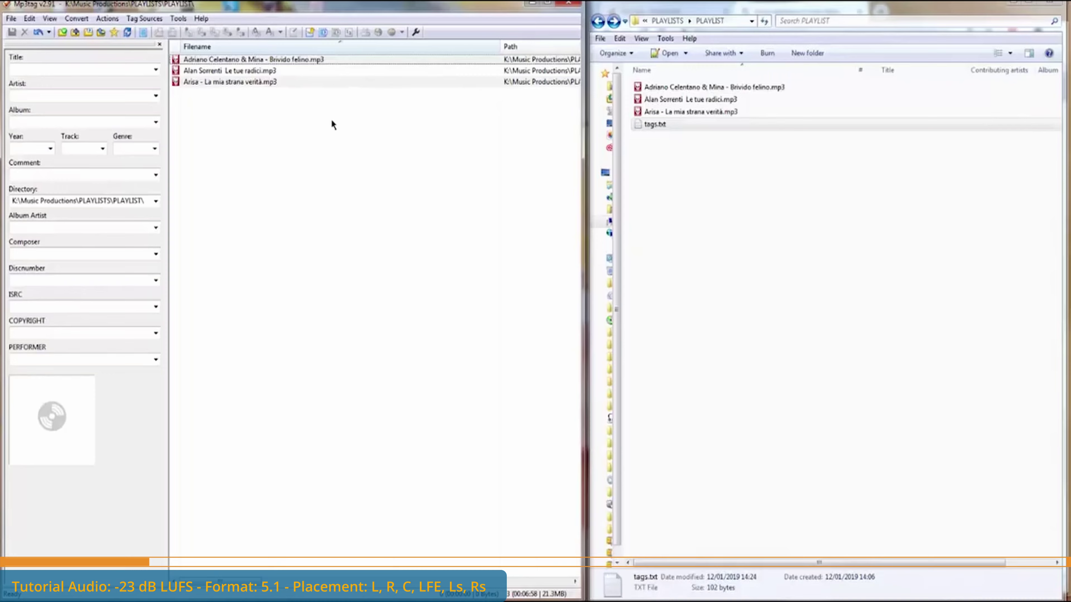
Step: In Mp3tag, select all three files and start a text file to tag conversion using K:\Music Productions\PLAYLISTS\PLAYLIST\tags.txt
left_click_drag(331, 119, 270, 62)
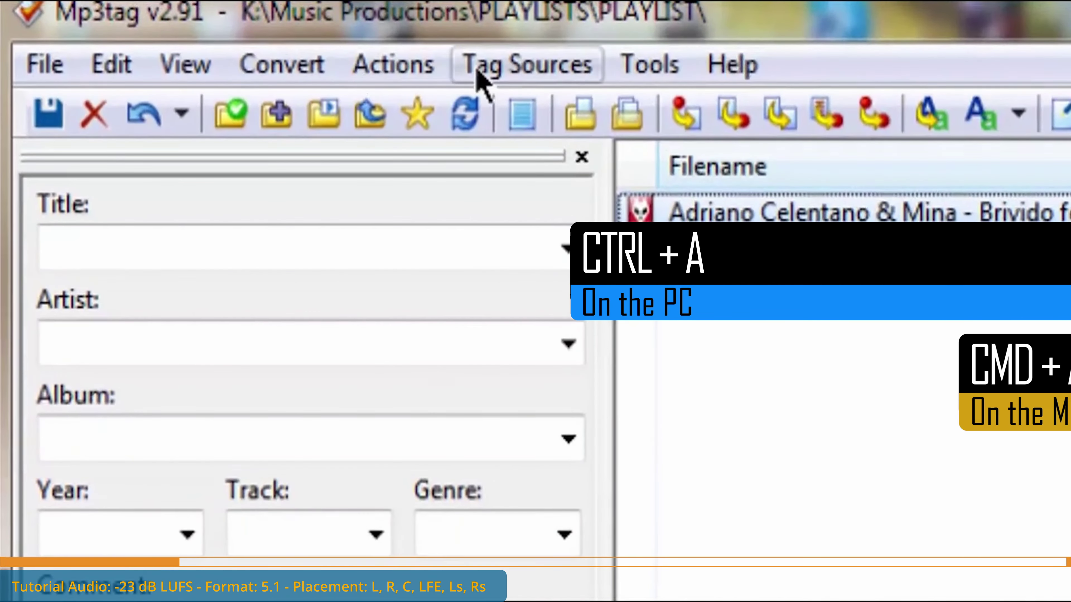
left_click(282, 65)
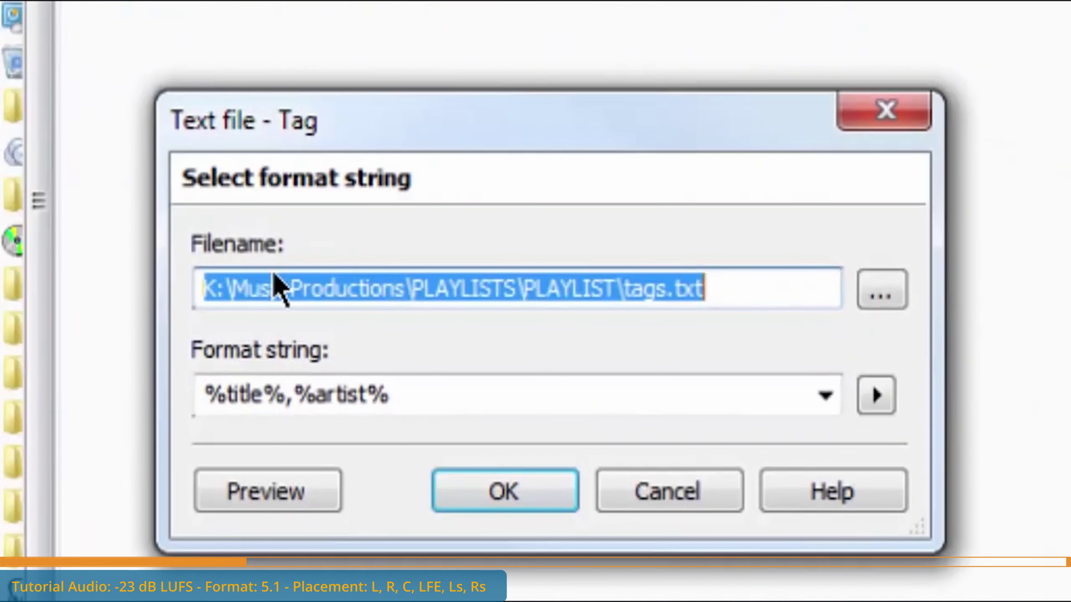
left_click(732, 292)
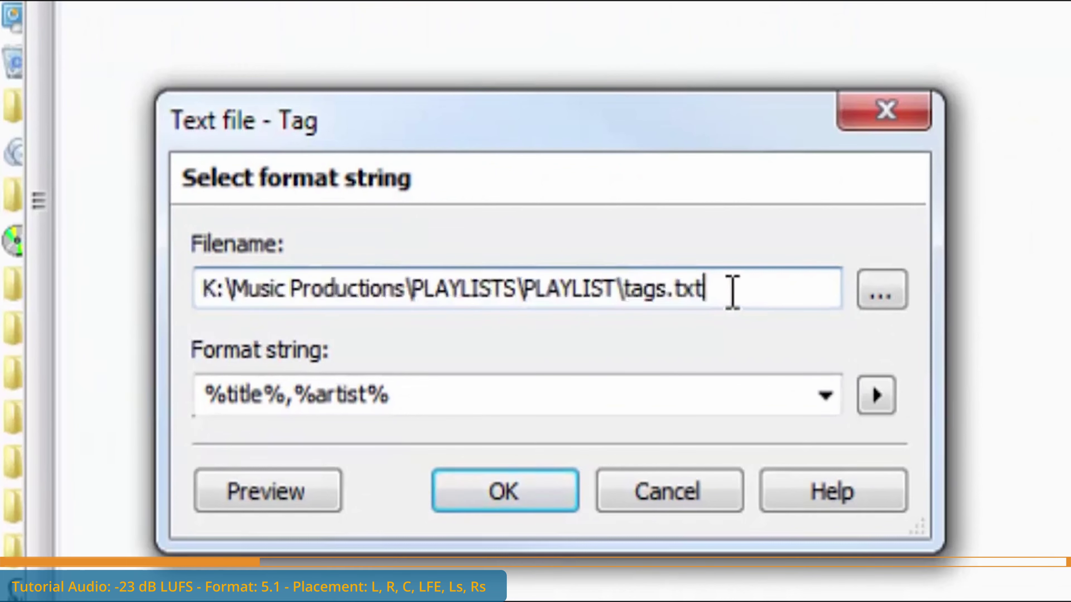
Step: Delete and re-enter the comma separator in the format string %title%,%artist%
left_click(488, 384)
left_click(321, 382)
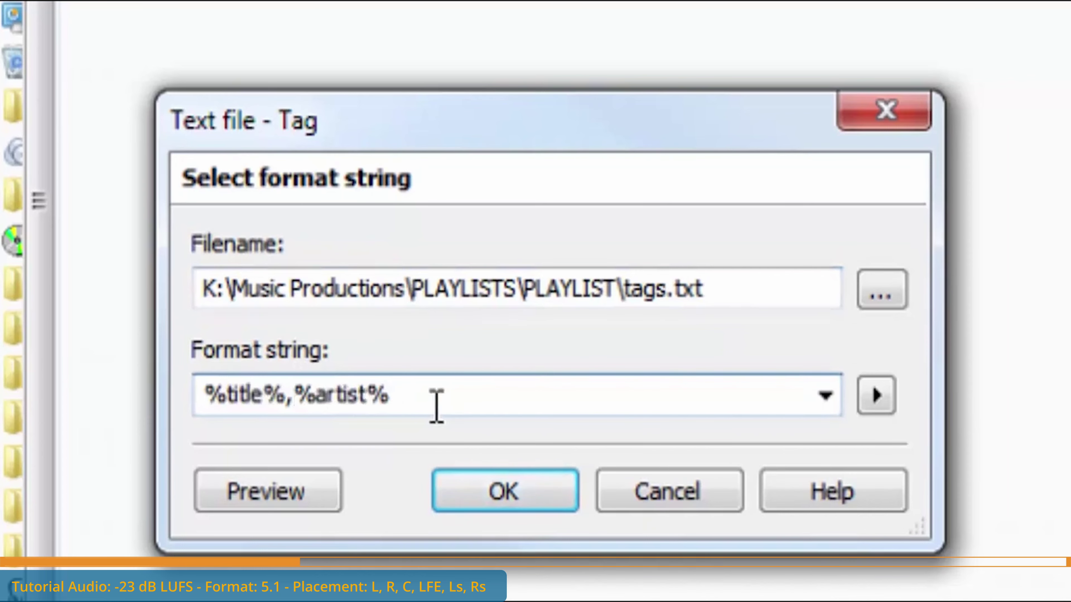
key("BackSpace")
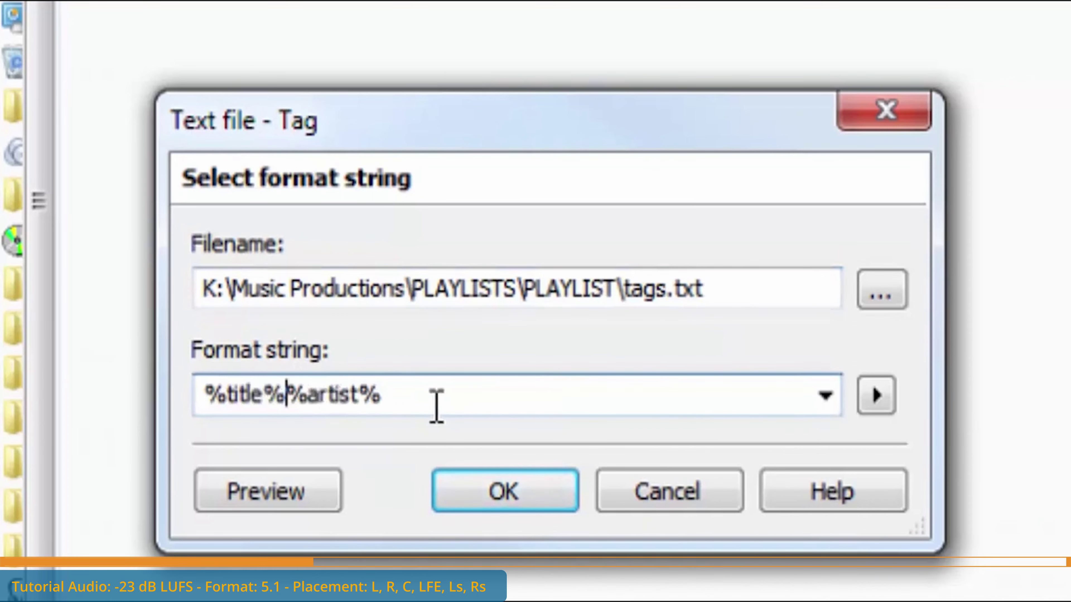
type(",")
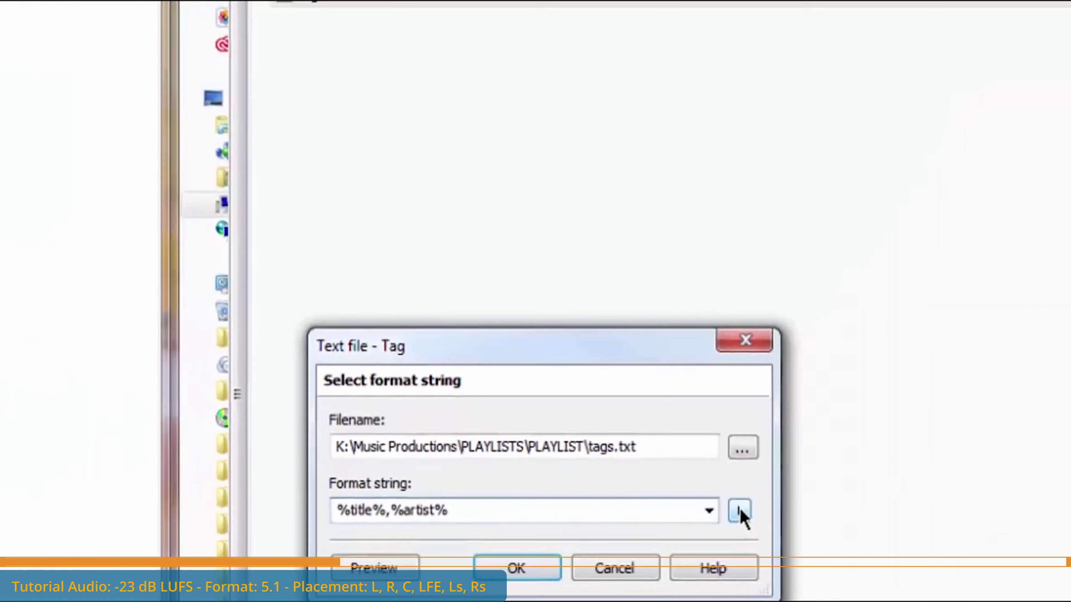
Step: Preview the conversion with the format %title%,%artist% and import the tags from tags.txt into the three files
left_click(739, 511)
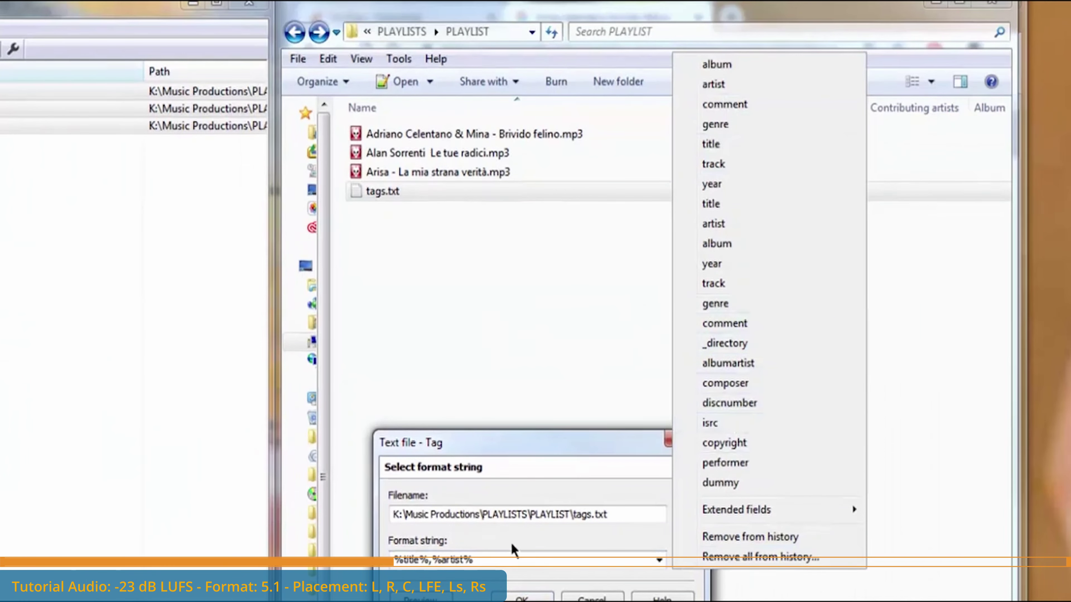
left_click(565, 567)
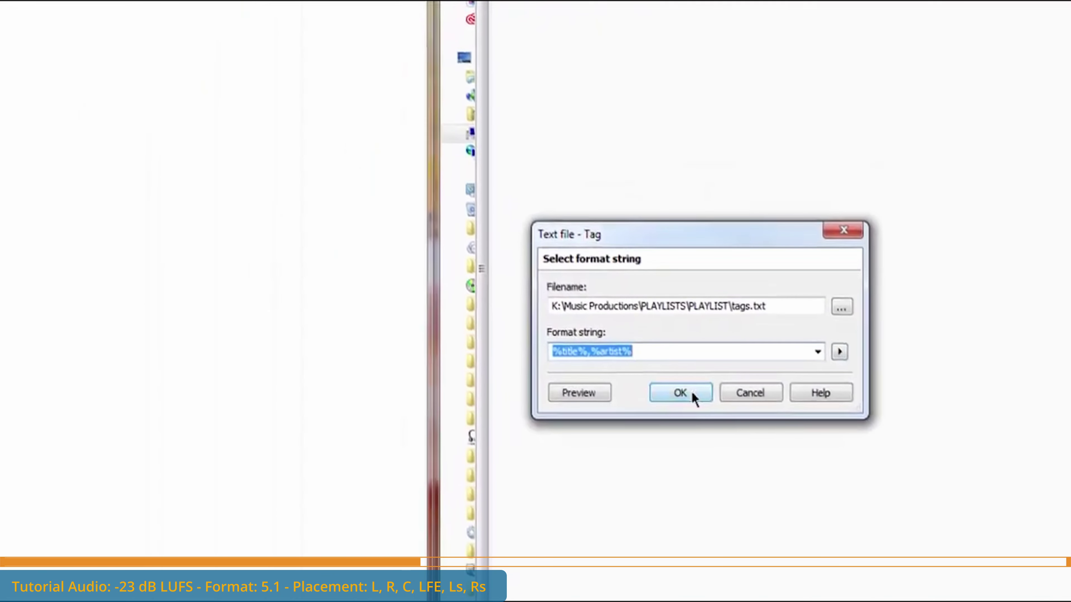
left_click(594, 397)
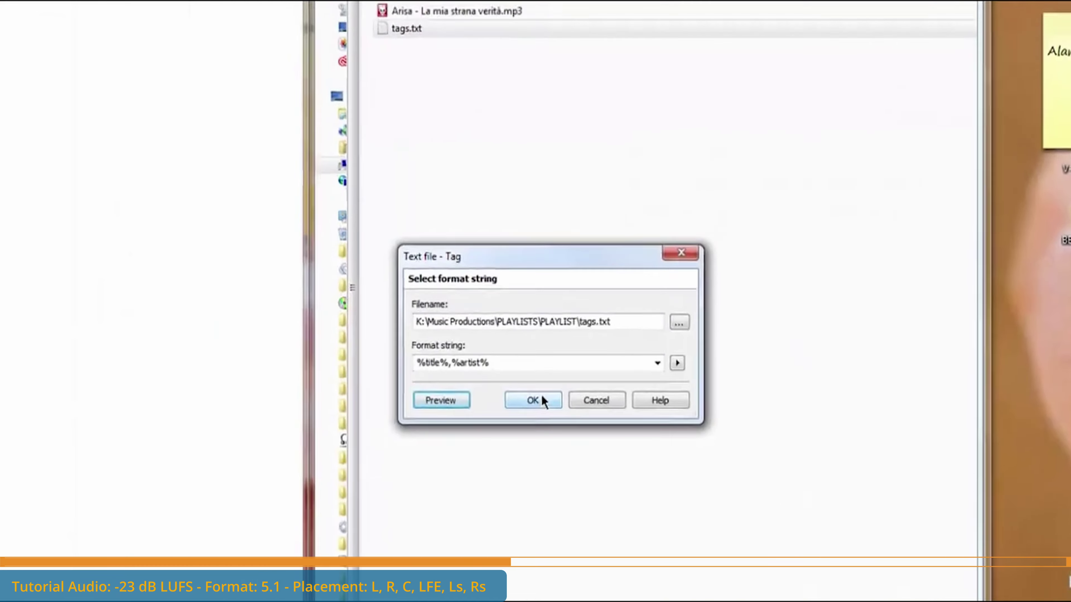
left_click(541, 401)
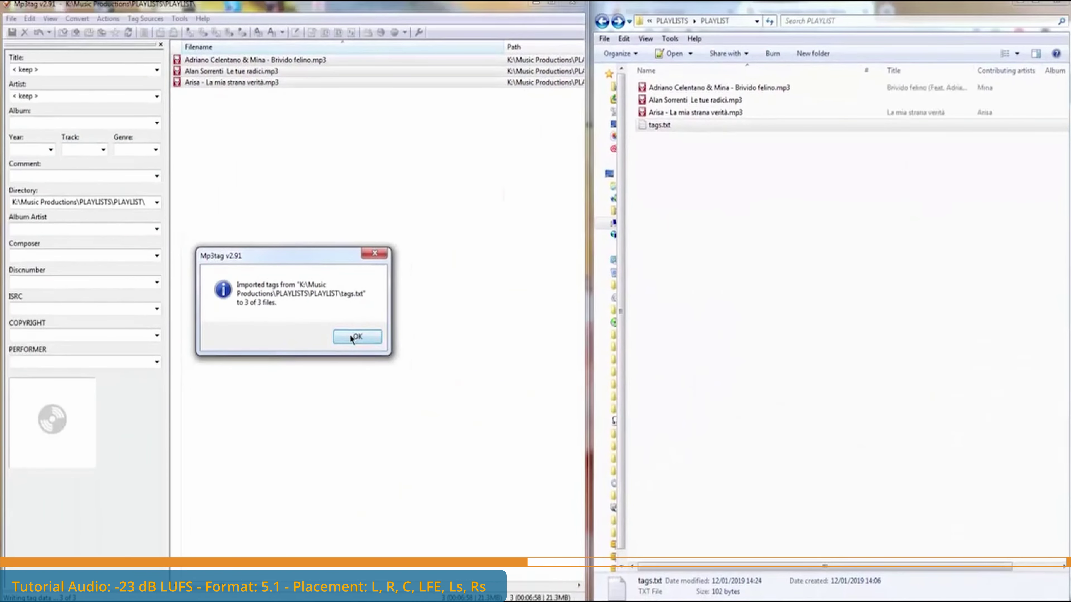
left_click(349, 335)
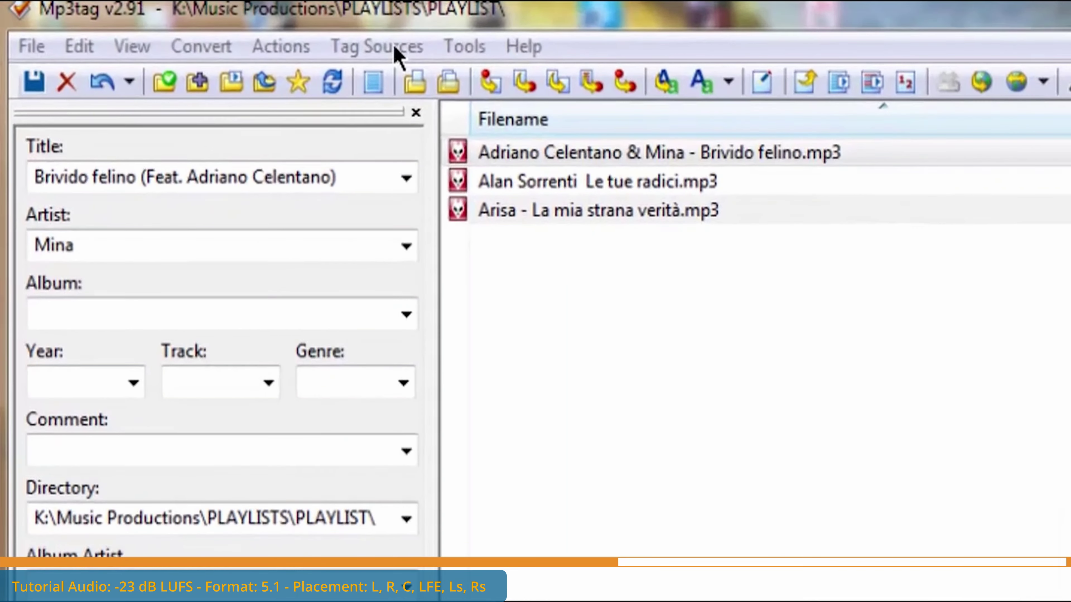
Step: Search Discogs for cover art of the album "Brivido felino" and choose the Mina Celentano release
left_click(152, 20)
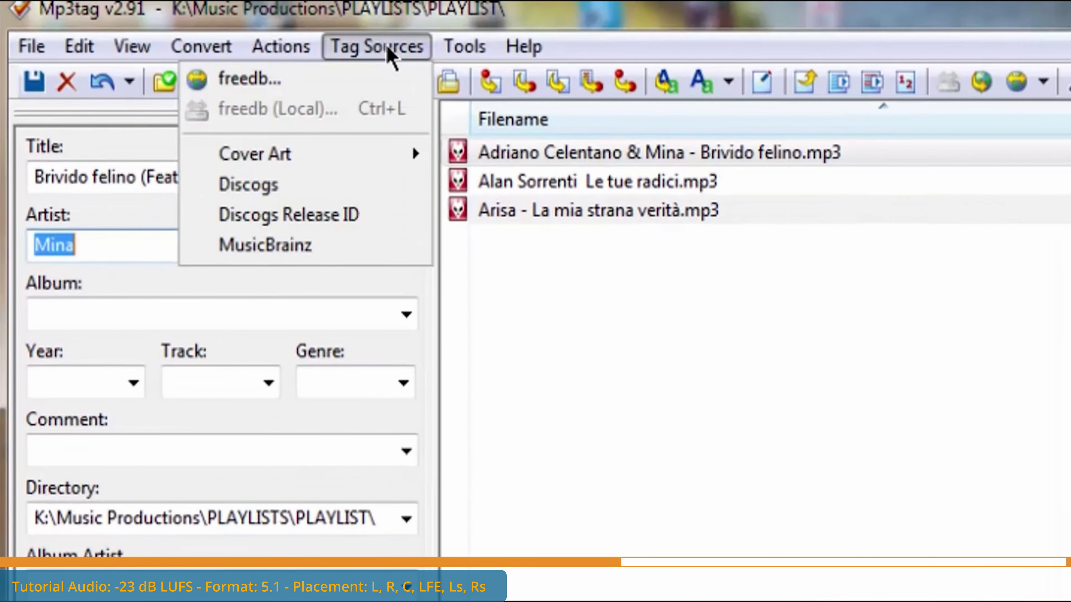
mouse_move(351, 161)
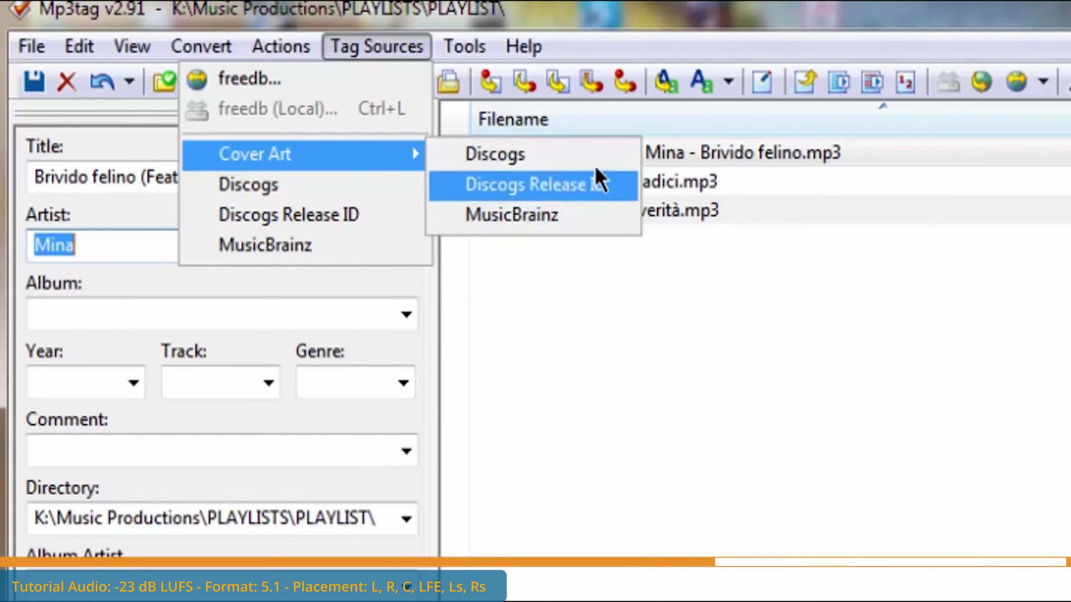
left_click(583, 161)
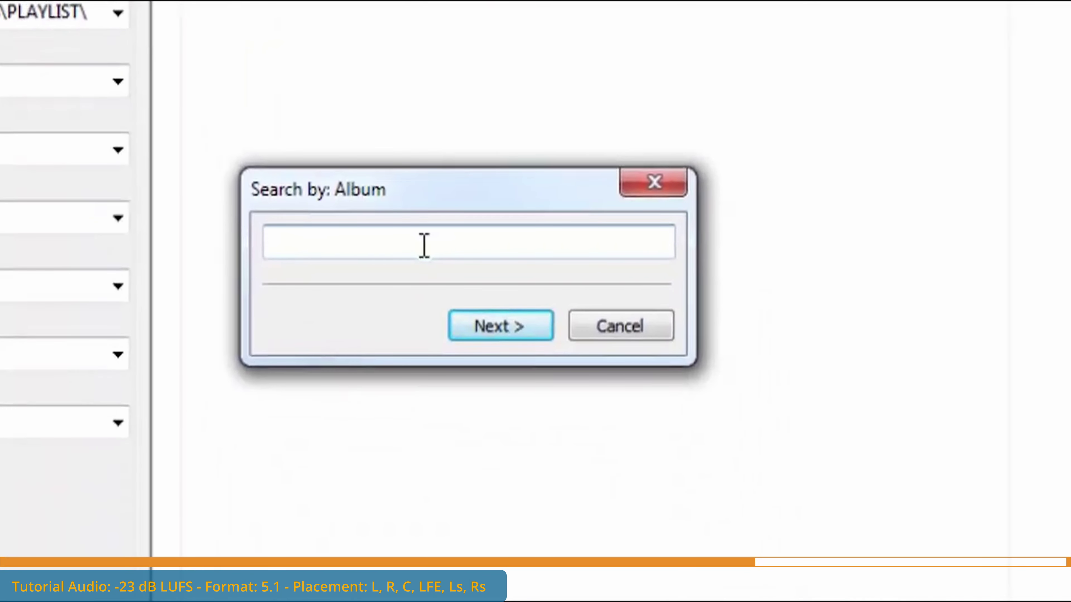
type("Brivido felino")
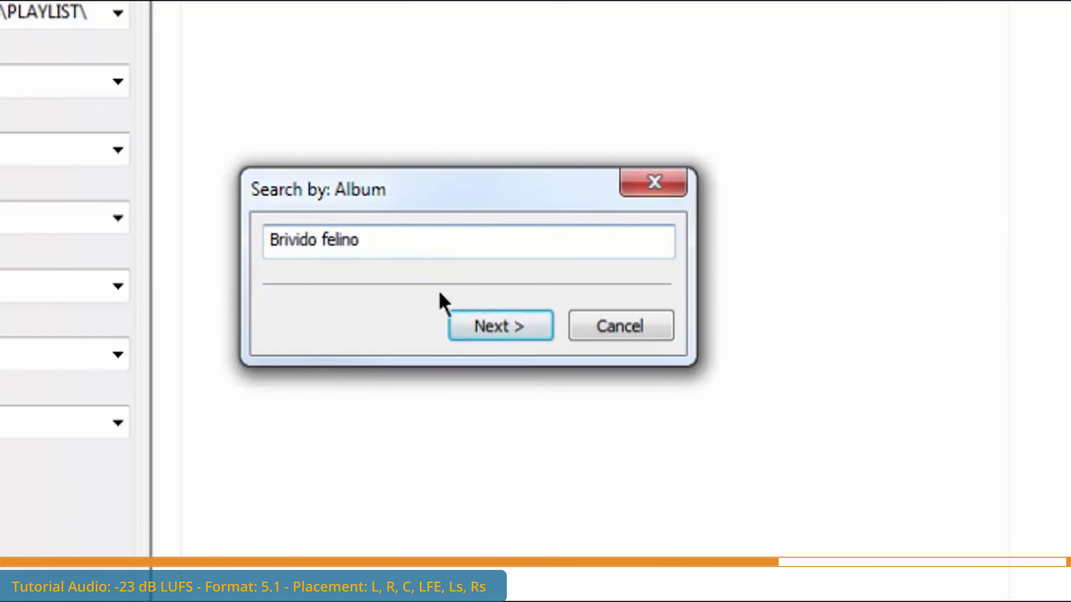
left_click(481, 326)
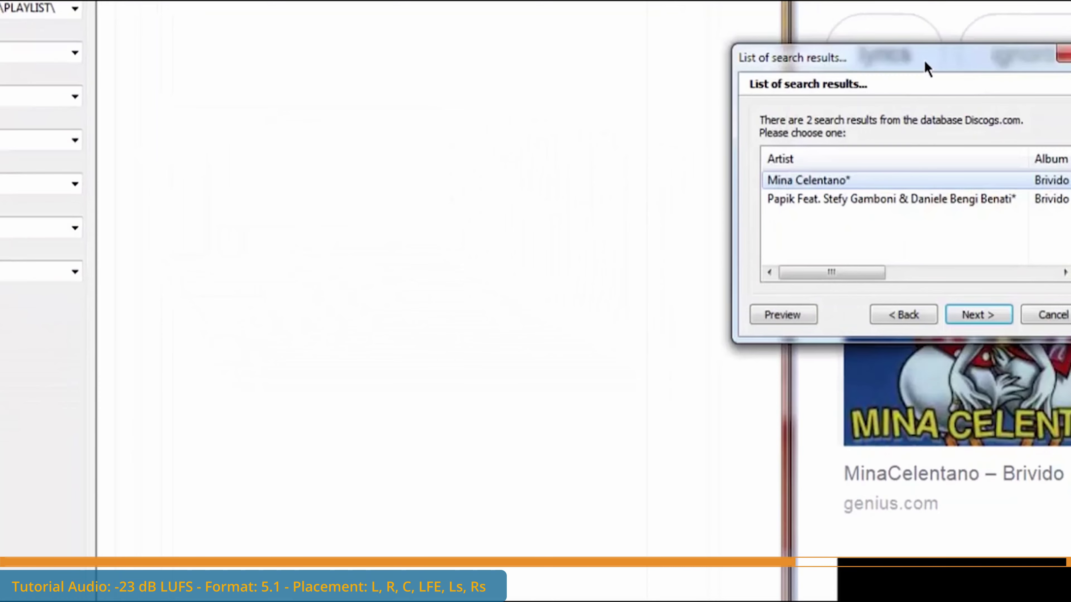
left_click_drag(926, 67, 571, 66)
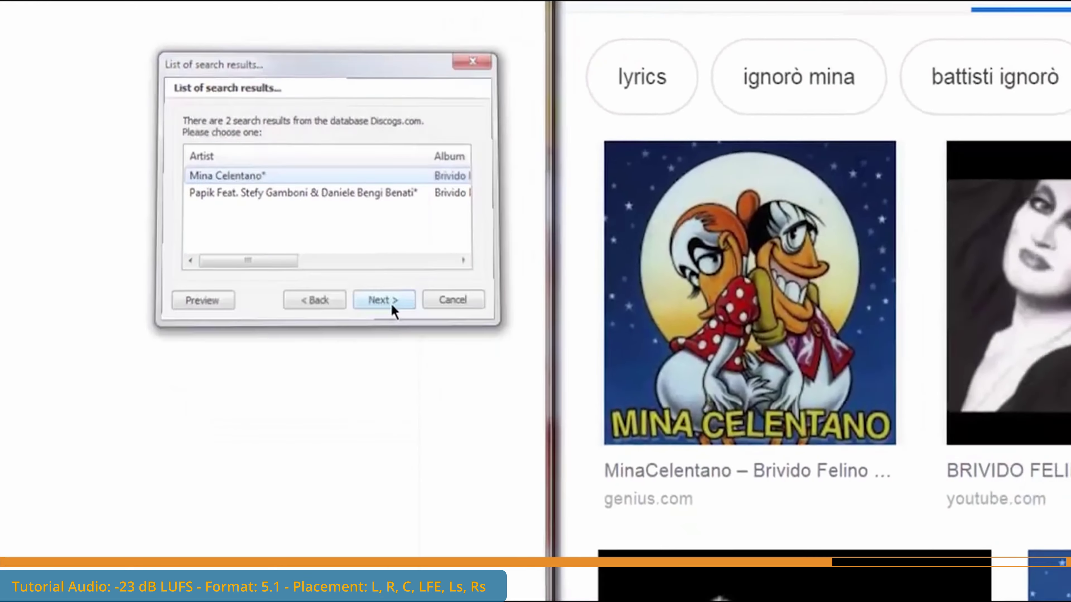
left_click(496, 387)
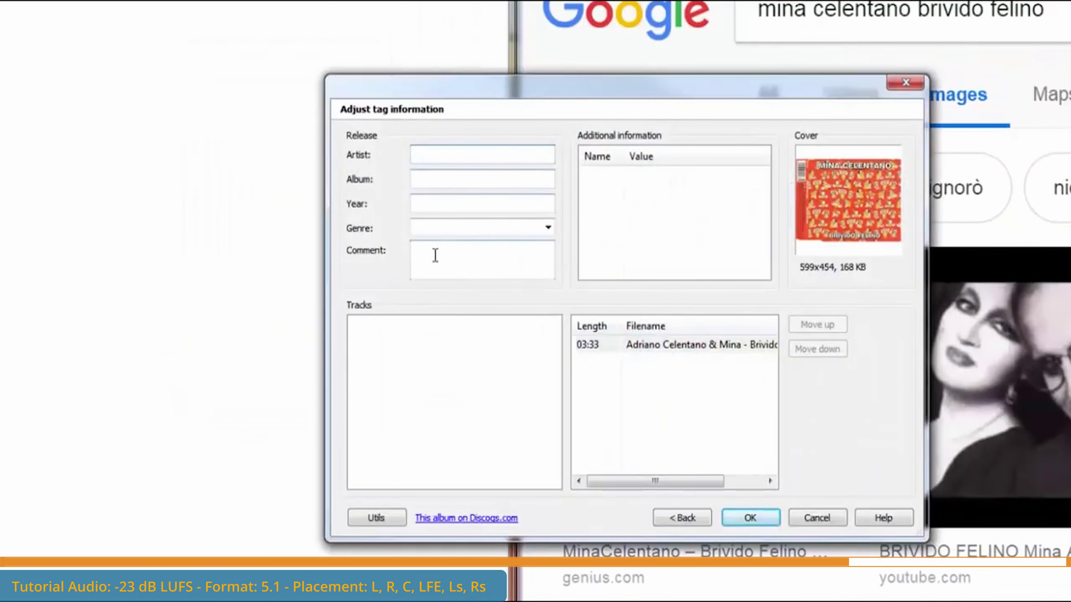
Step: Apply the Mina Celentano release cover to the Brivido felino file, replacing its existing covers instead of keeping them
left_click_drag(600, 91, 251, 67)
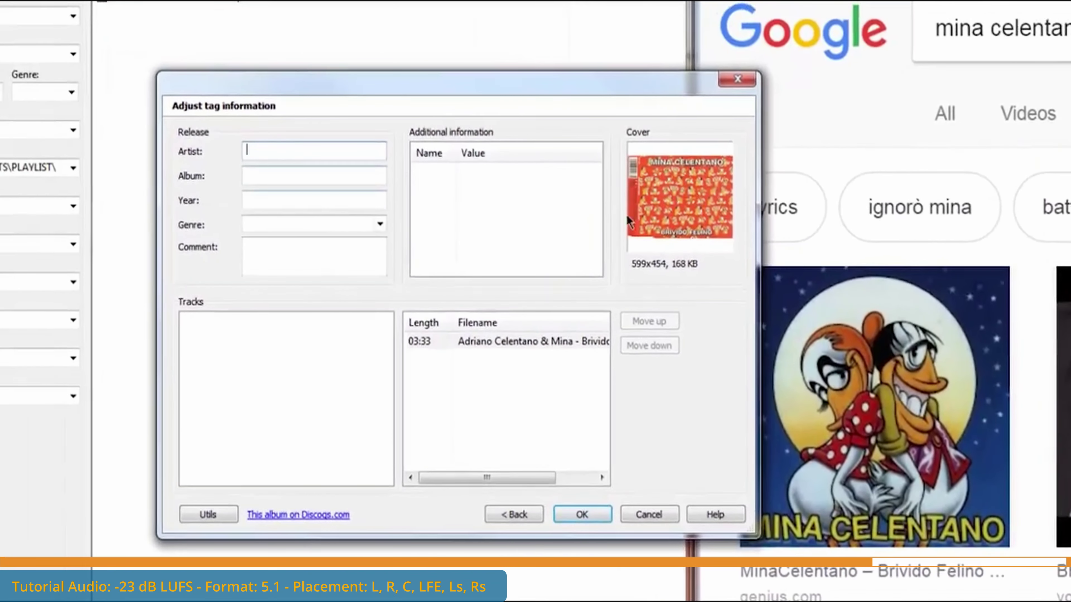
left_click(536, 342)
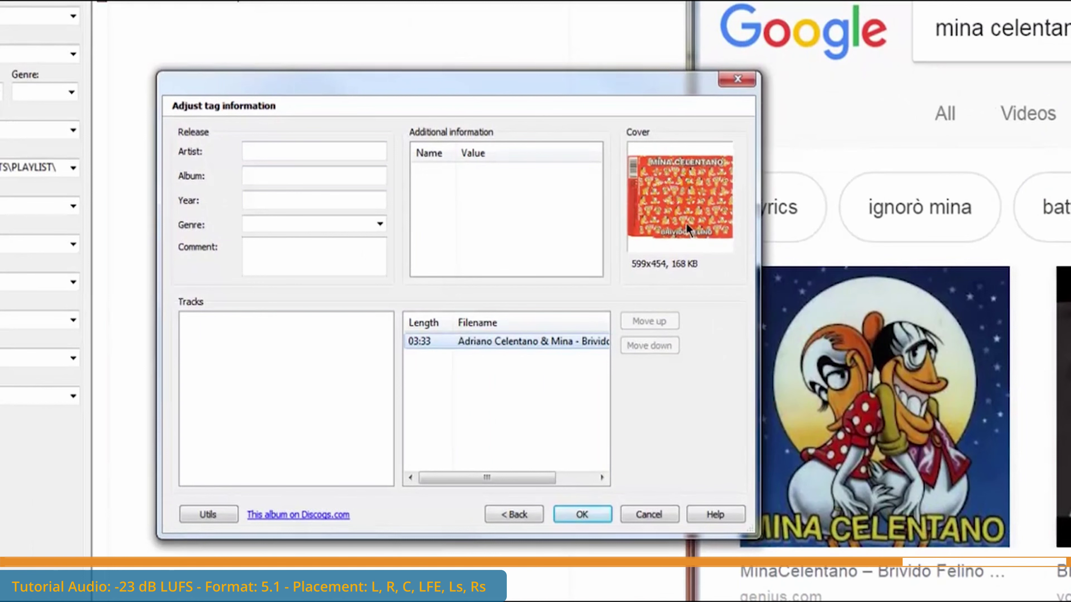
left_click(598, 516)
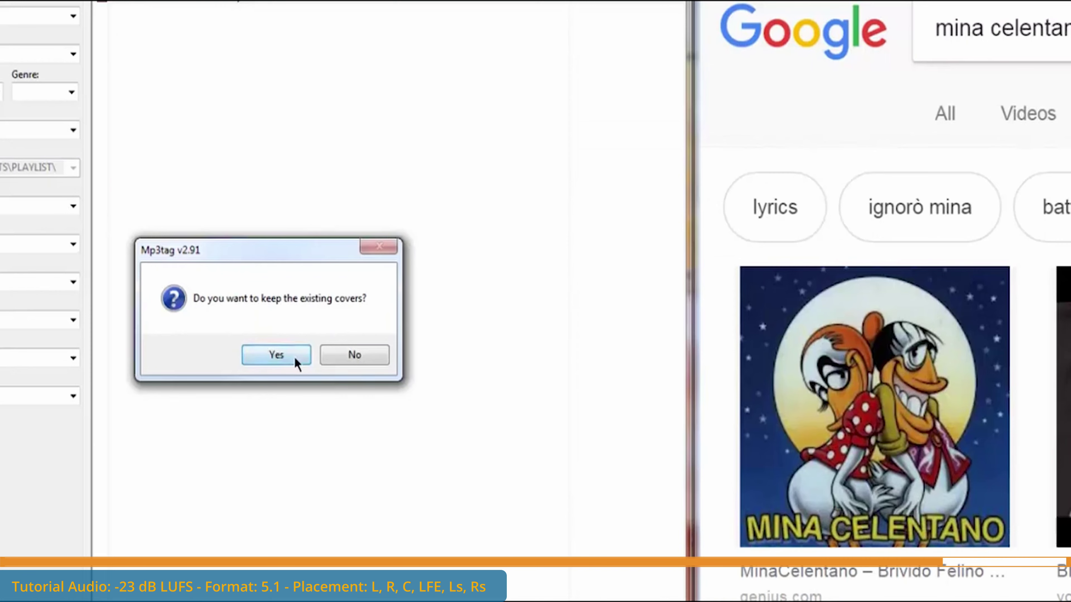
left_click(356, 352)
left_click(314, 346)
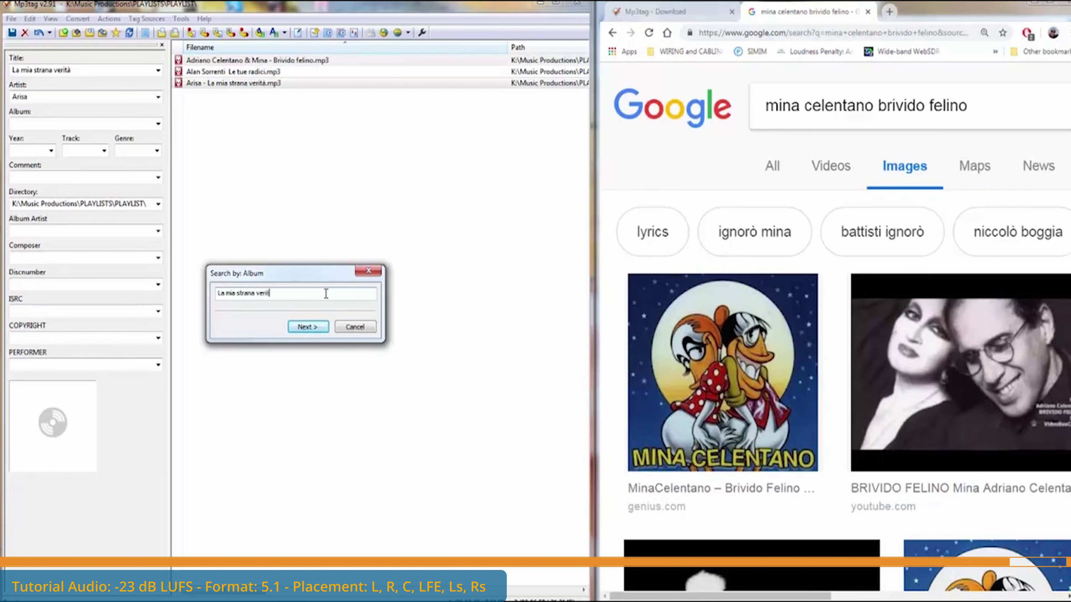
Step: Search for the album "La mia strana verità" for the Arisa file, then try MusicBrainz as the tag source
left_click(298, 333)
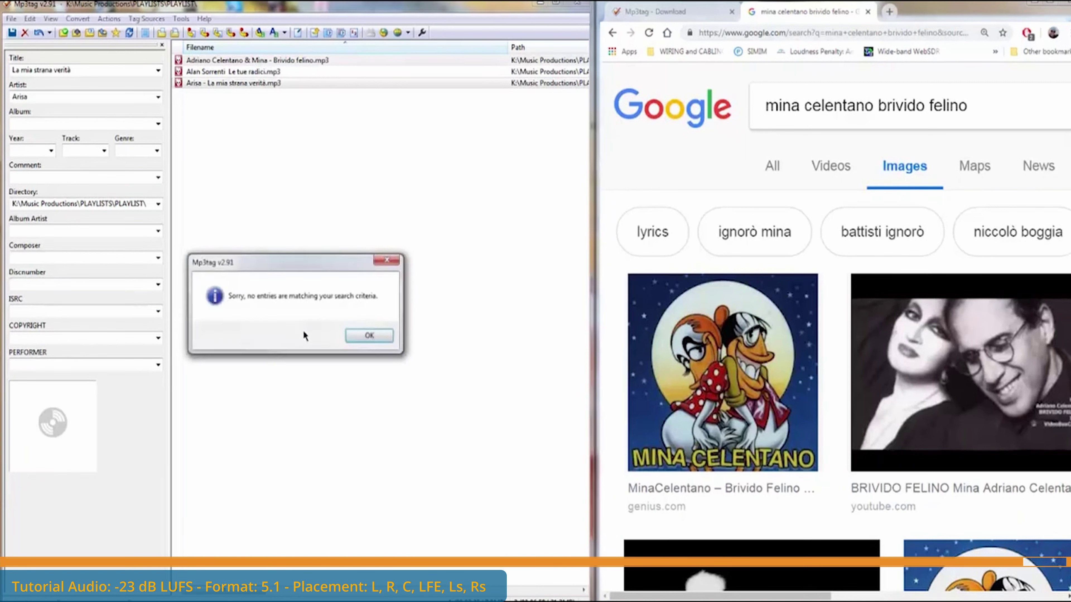
left_click(367, 336)
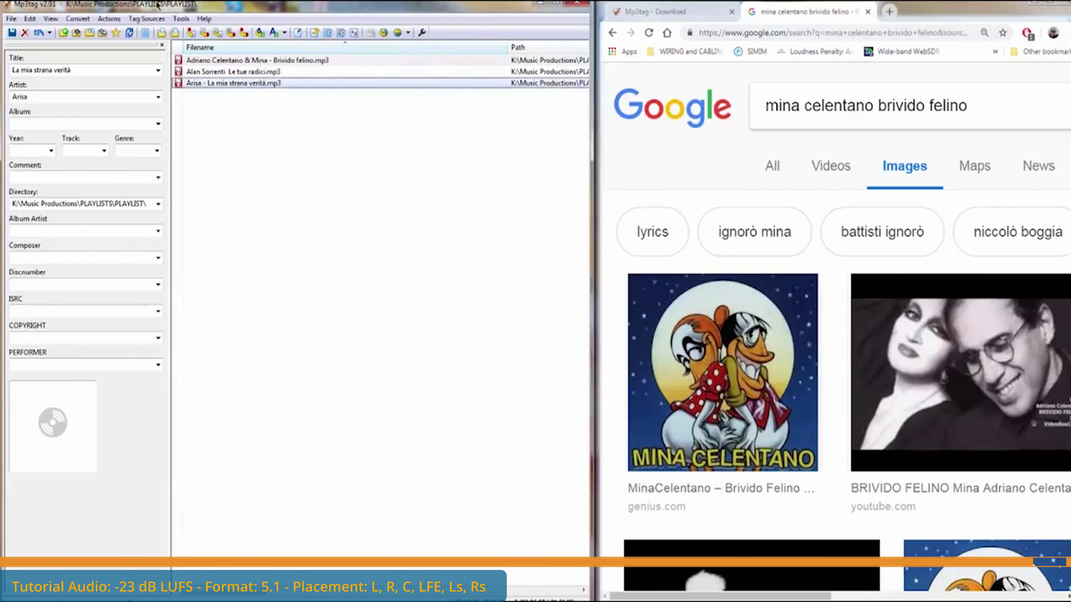
left_click(152, 19)
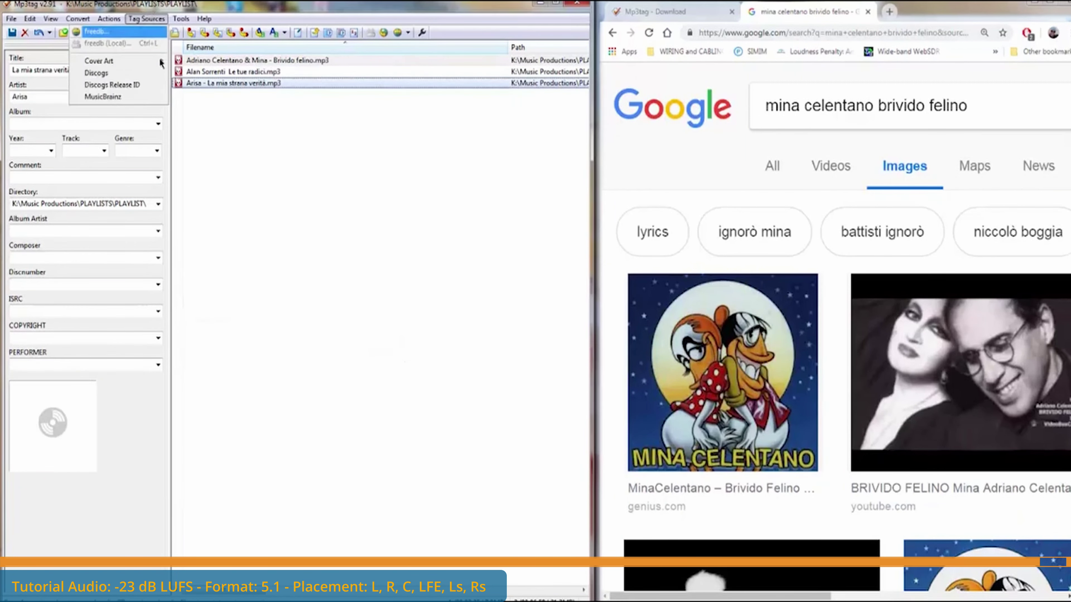
left_click(139, 97)
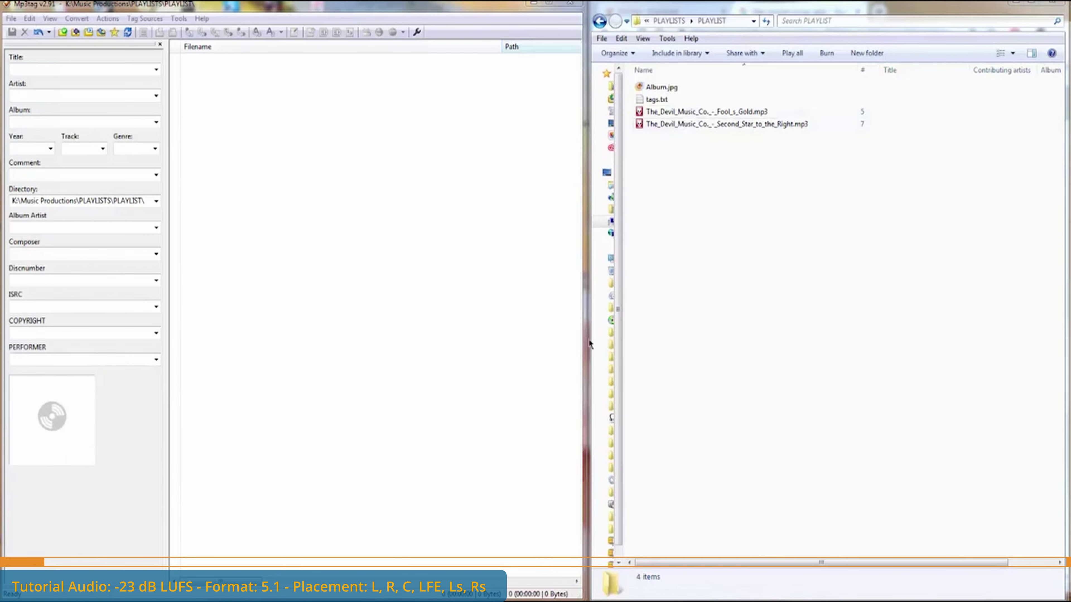
Step: Load the two The Devil Music Co. MP3 files from the PLAYLIST folder into Mp3tag and open tags.txt in Notepad++
left_click_drag(724, 152, 707, 114)
left_click_drag(615, 121, 360, 113)
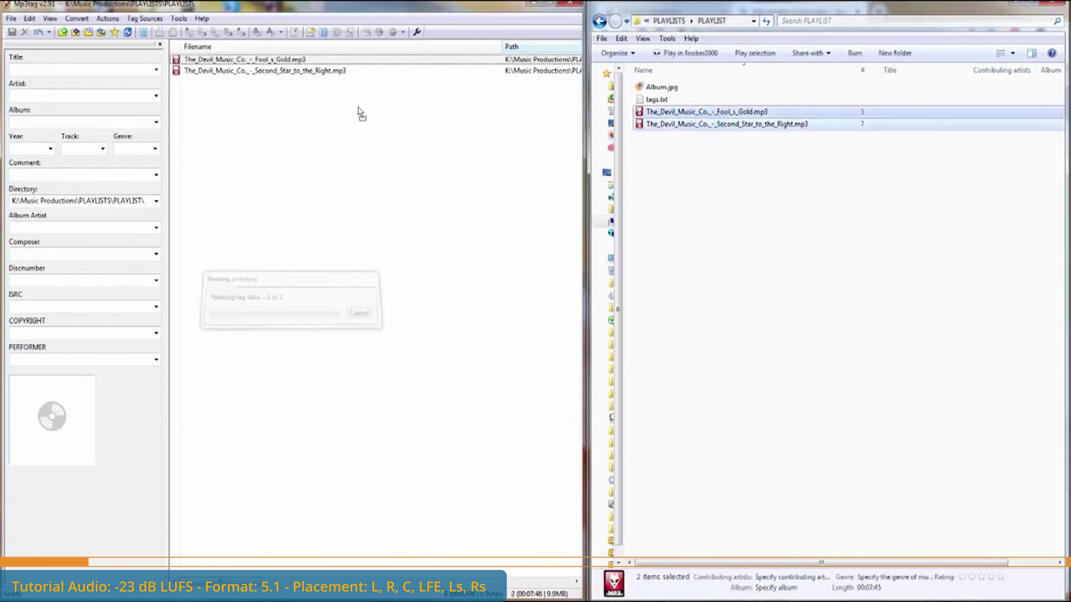
double_click(657, 100)
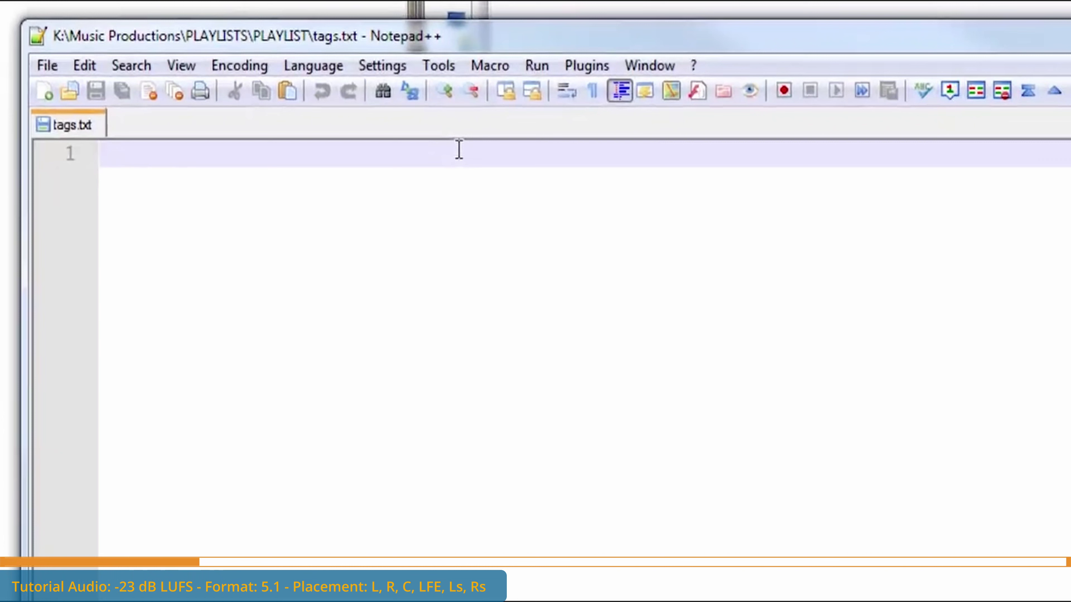
Step: Write "The Devil Music Co.,Fool's Gold" and "The Devil Music Co.,Second Star to the Right" on separate lines of tags.txt and save it
type("The Devil ")
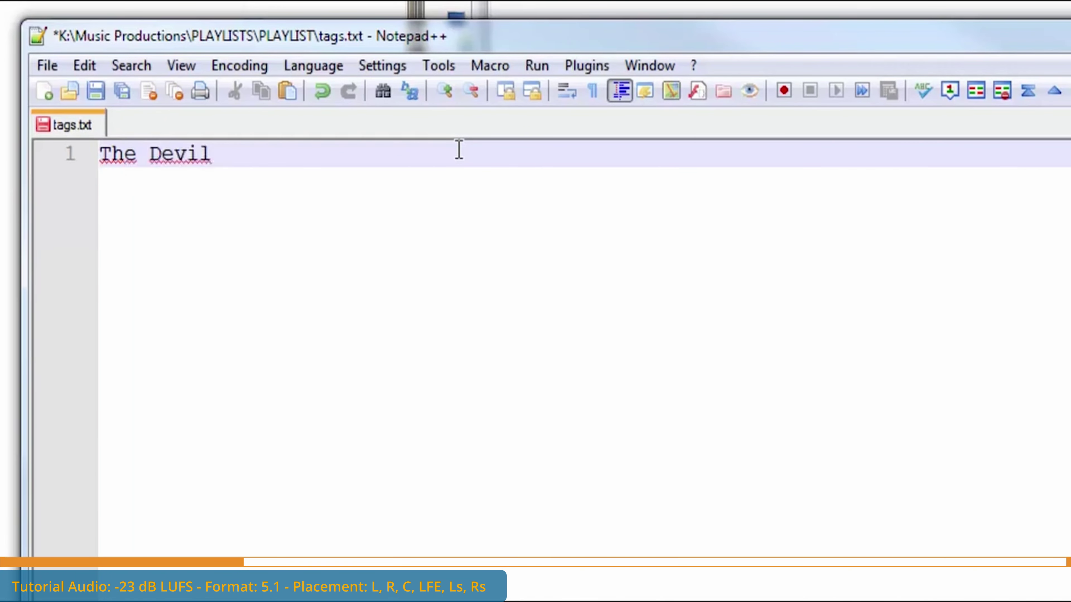
type("Music")
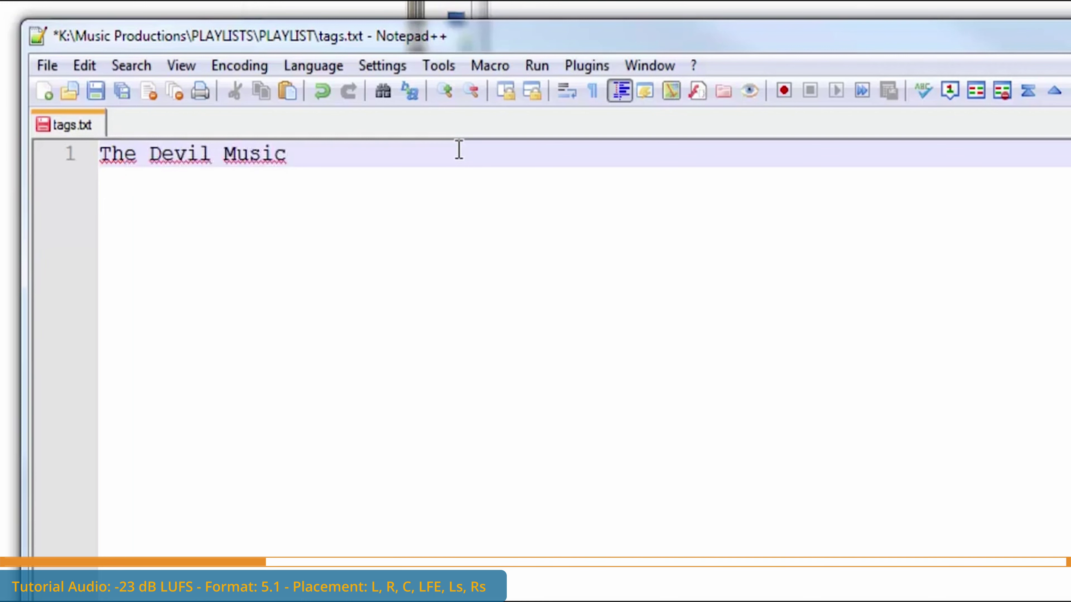
type(" Co.,")
key("ctrl+a")
key("ctrl+c")
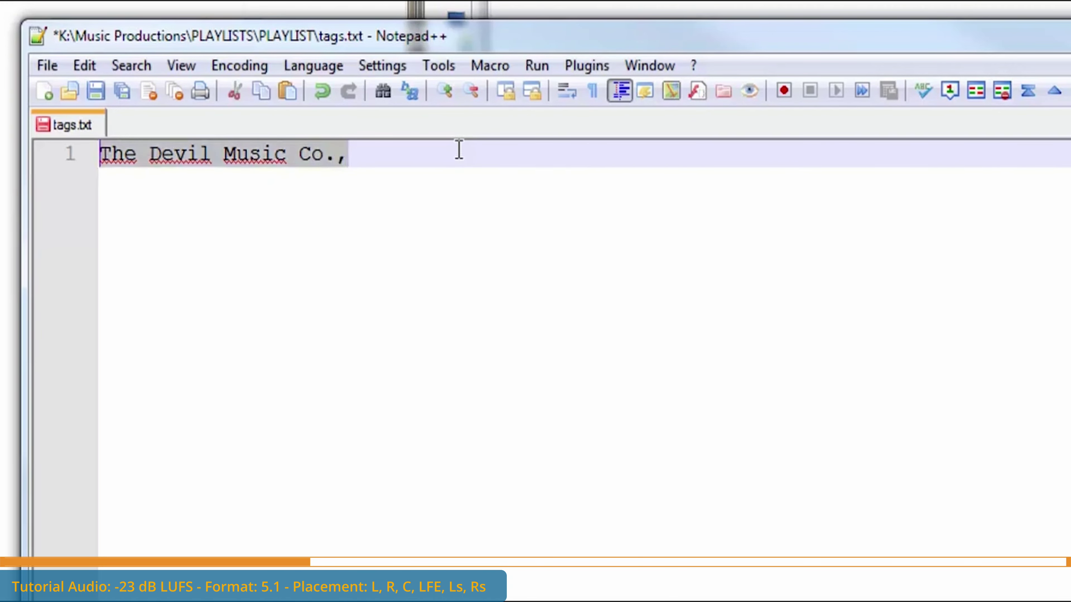
key("End")
key("Return")
key("ctrl+v")
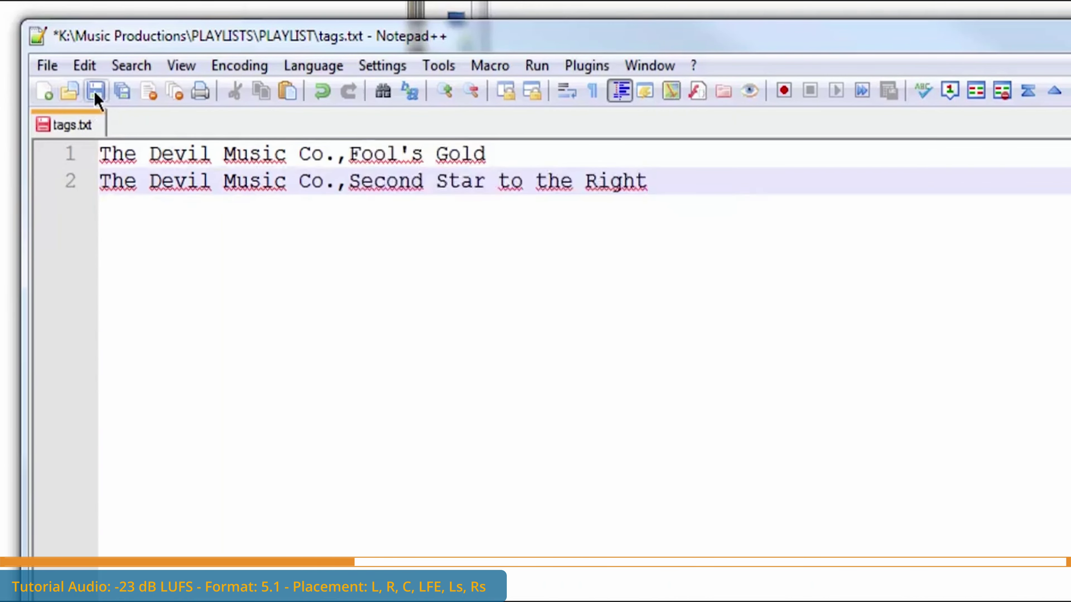
left_click(95, 91)
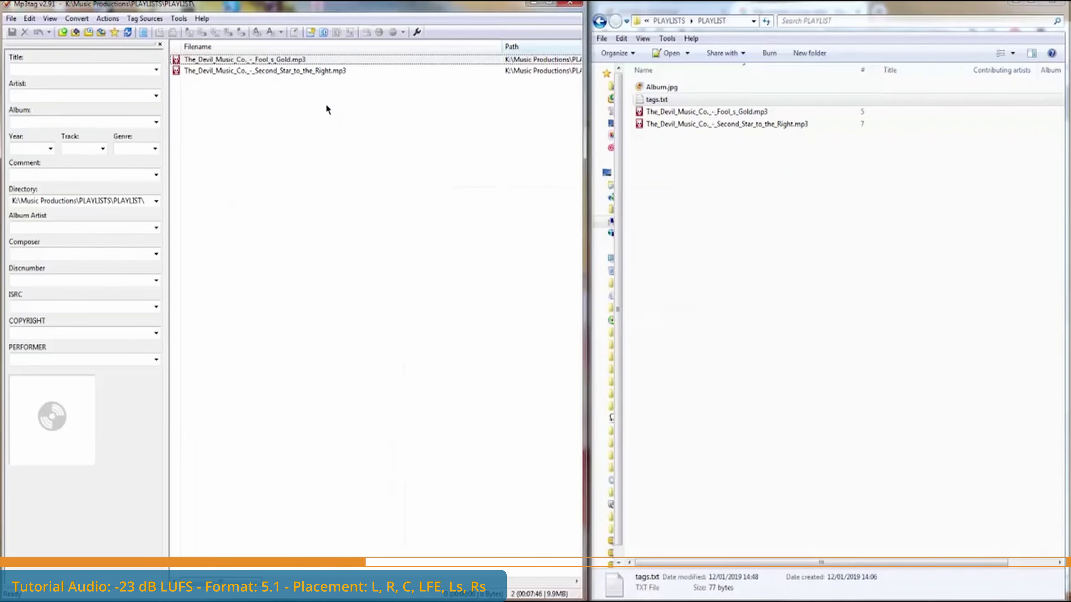
Step: Start a text file to tag conversion for both MP3 files in Mp3tag and set the format string to %artist%,%title%
key("ctrl+a")
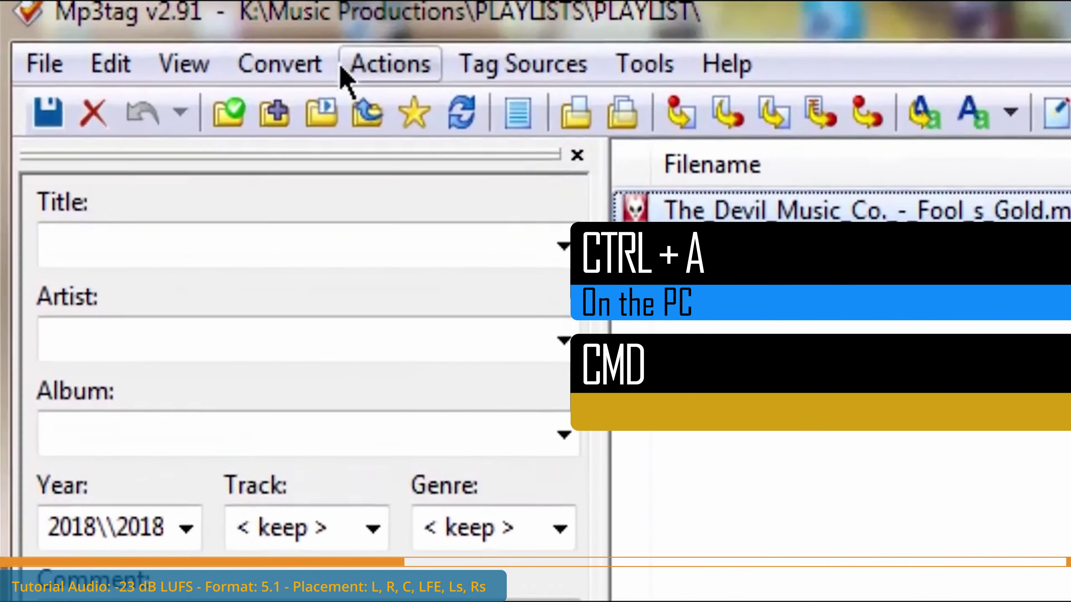
left_click(295, 70)
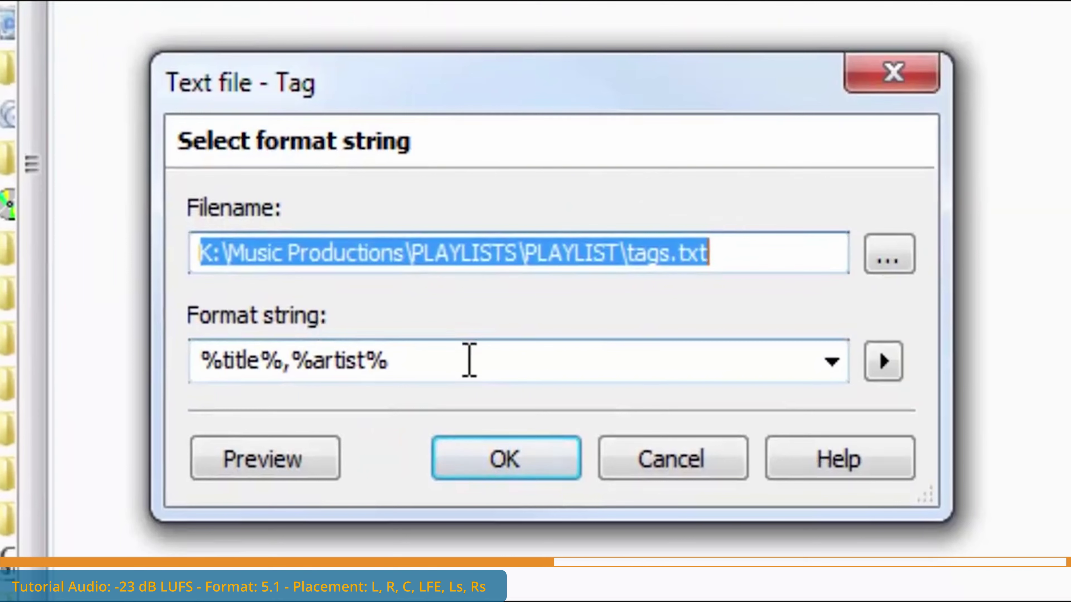
left_click(293, 362)
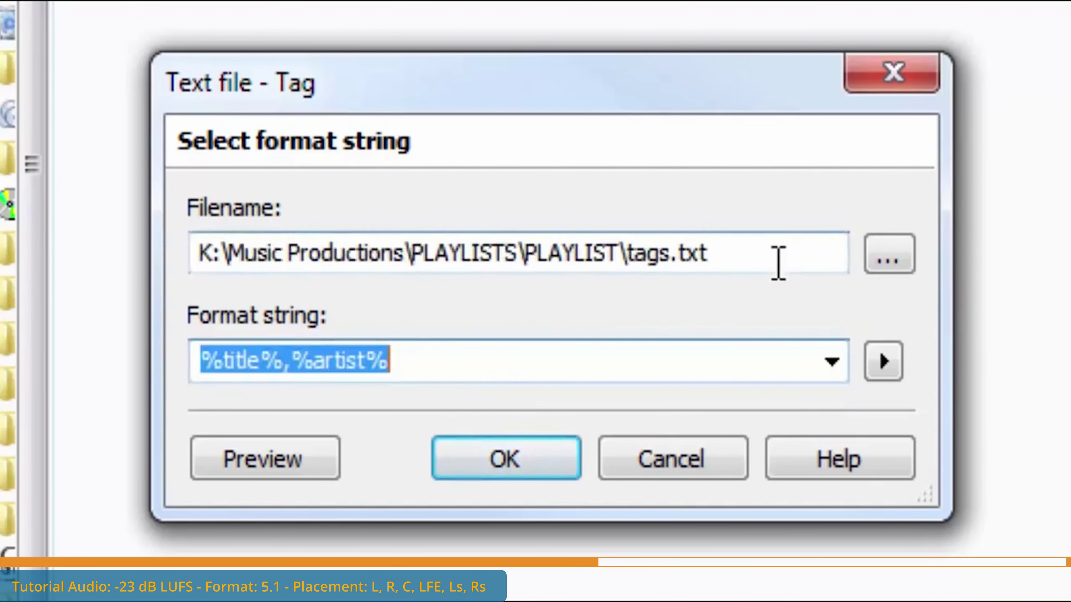
key("BackSpace")
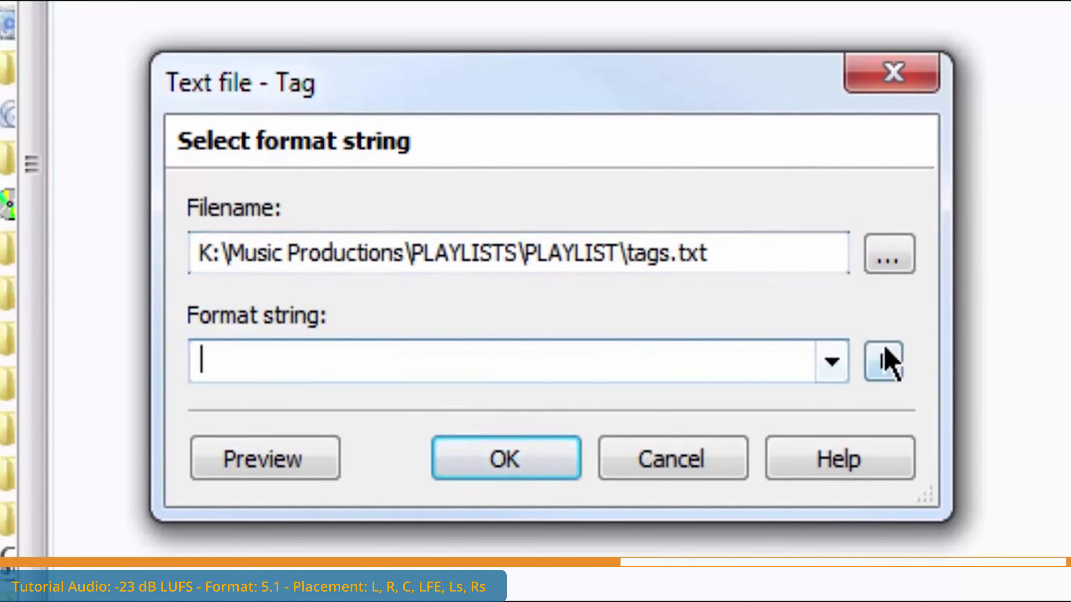
left_click(883, 361)
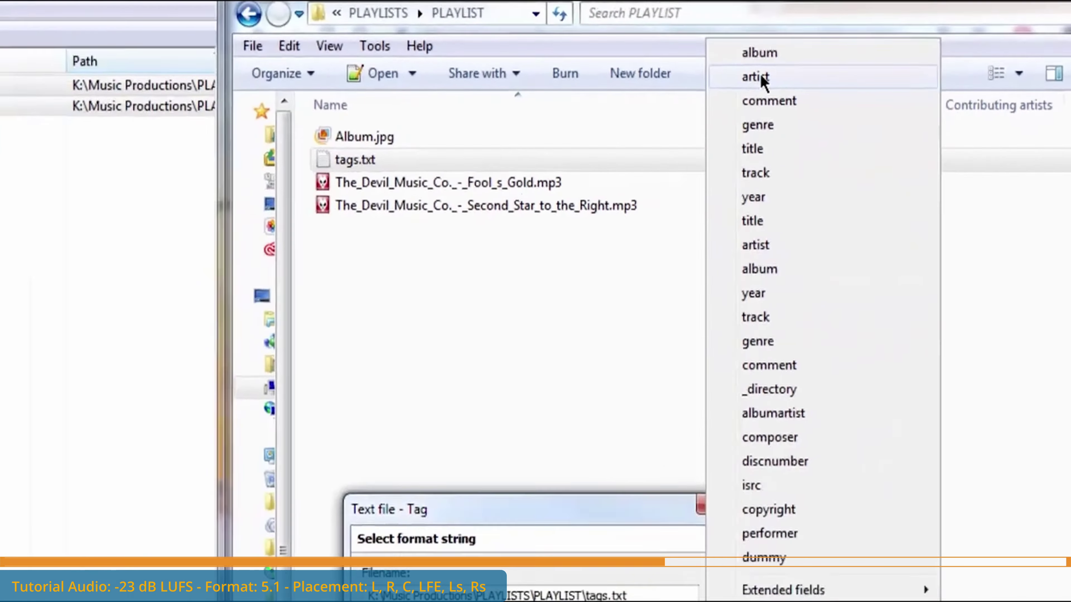
left_click(756, 77)
type(",")
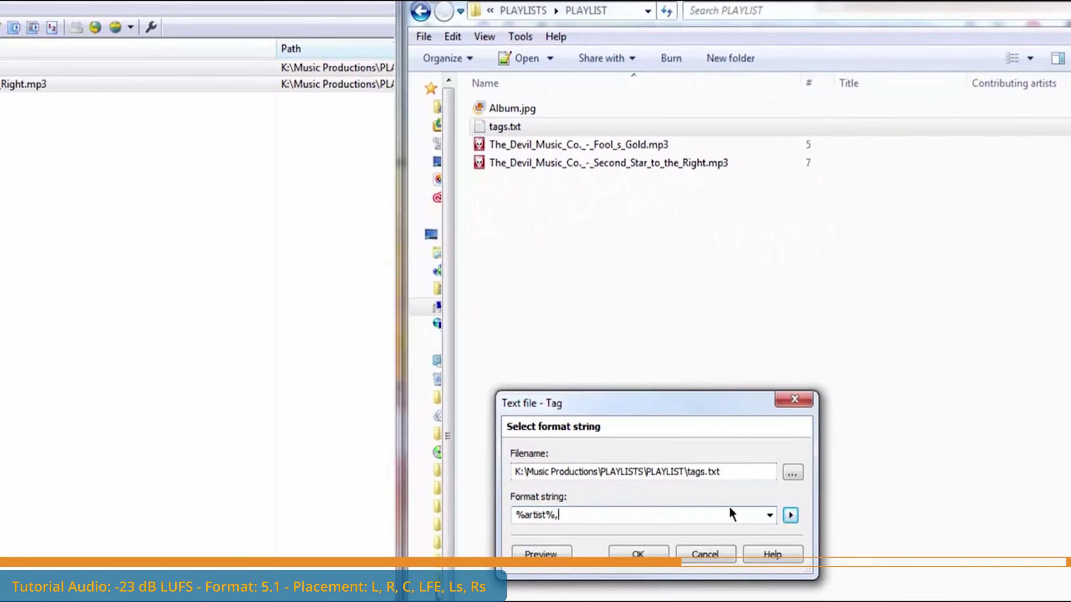
left_click(791, 515)
left_click(898, 103)
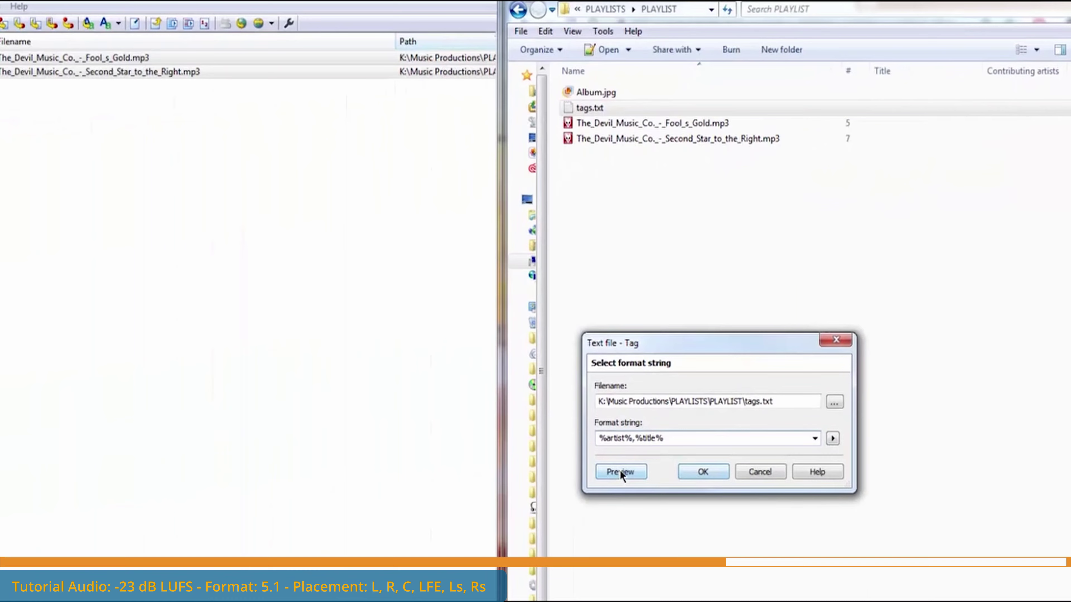
Step: Preview the artist and title conversion, close the preview, and import the tags from tags.txt into both files
left_click(618, 471)
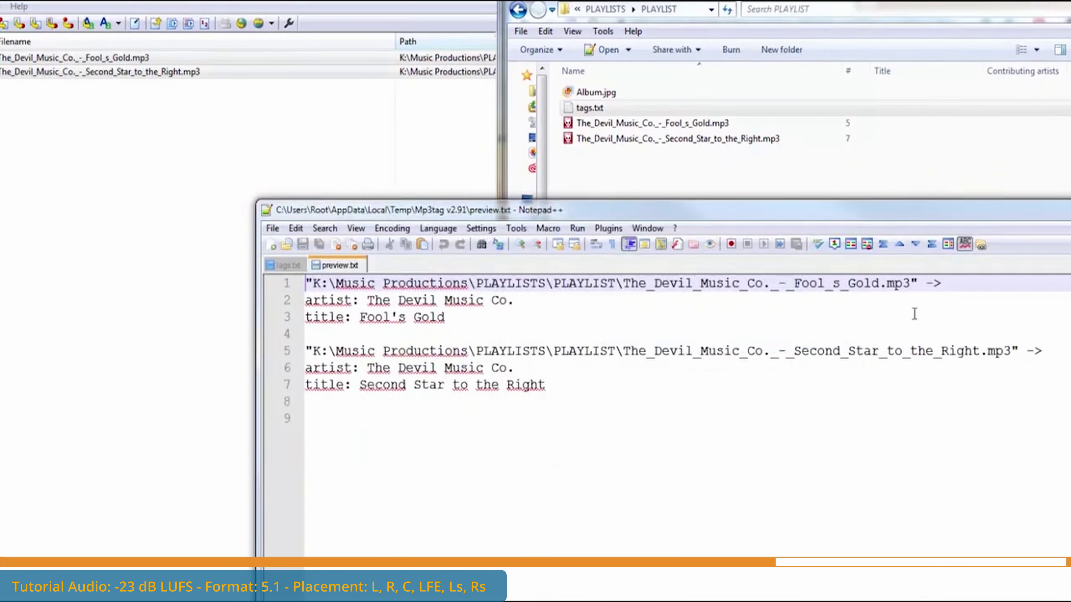
key("alt+F4")
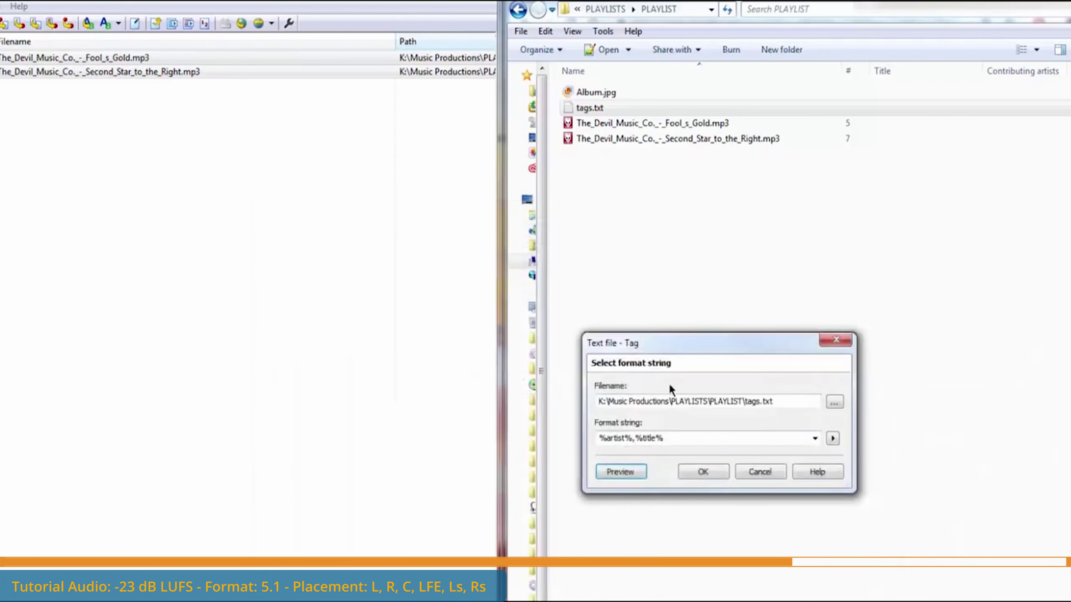
left_click(697, 475)
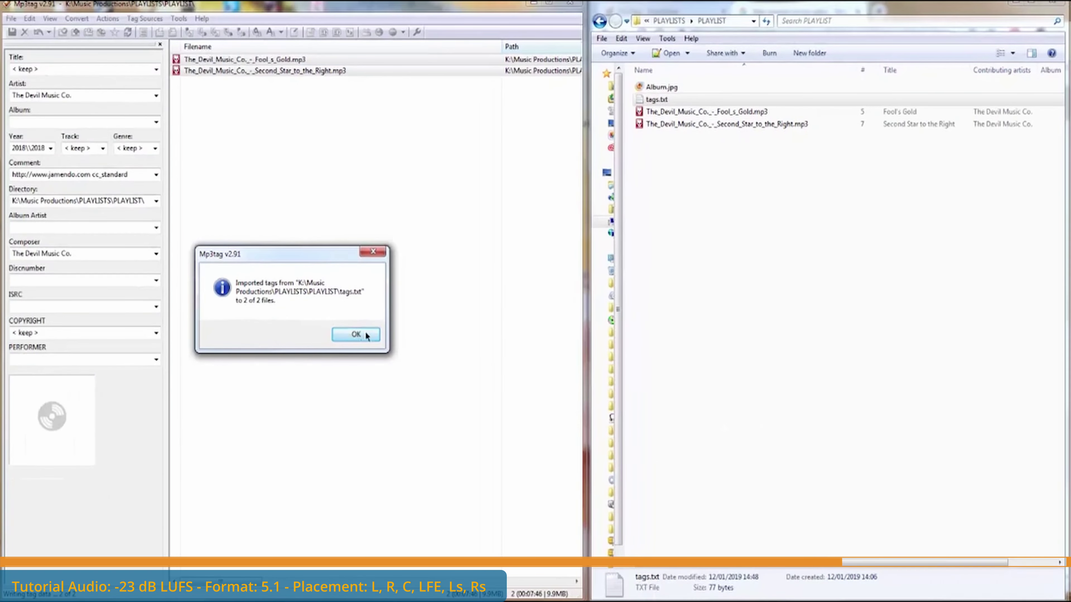
left_click(355, 334)
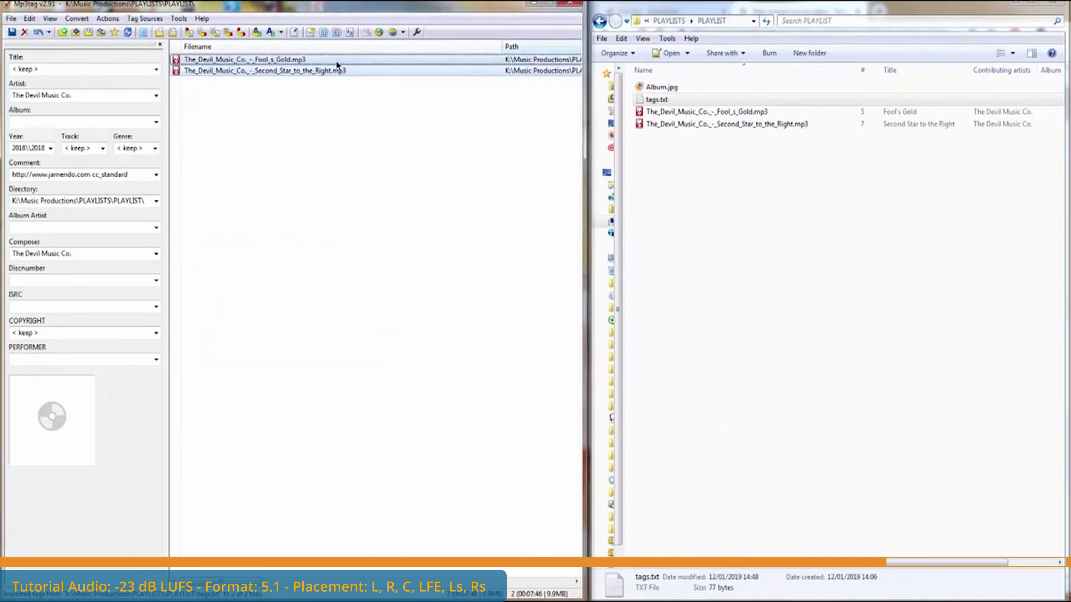
Step: Add Album.jpg as the front cover of both selected MP3 files and save their tags
left_click_drag(664, 88, 71, 423)
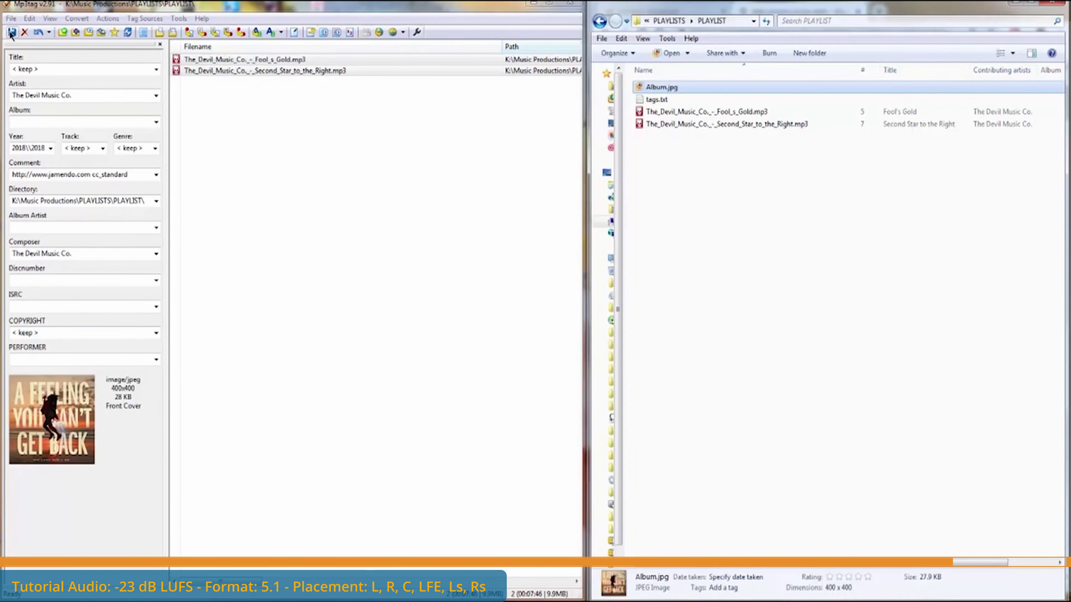
left_click(11, 33)
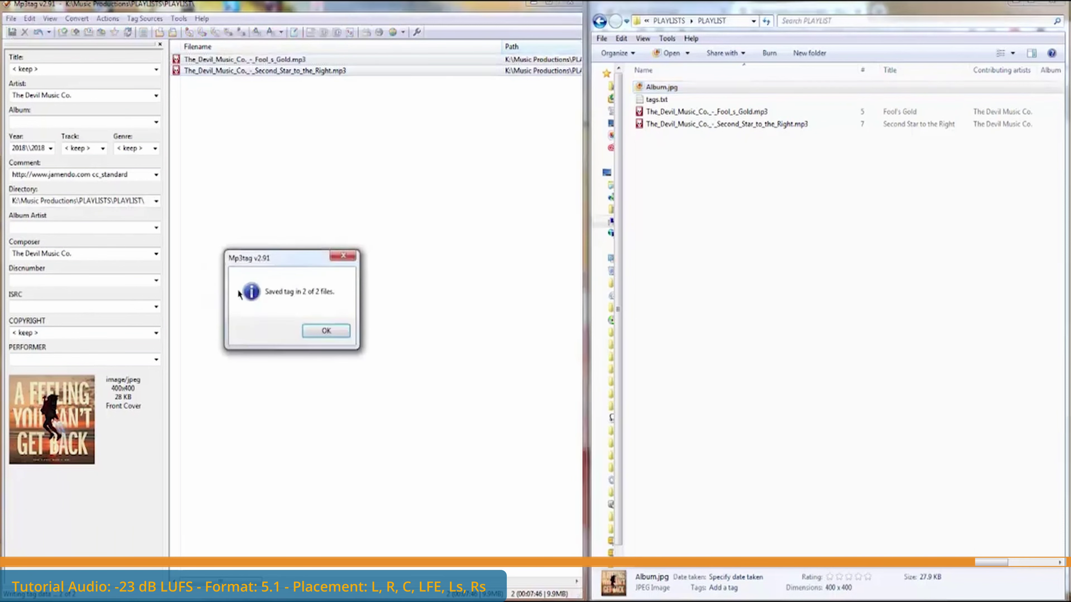
left_click(316, 329)
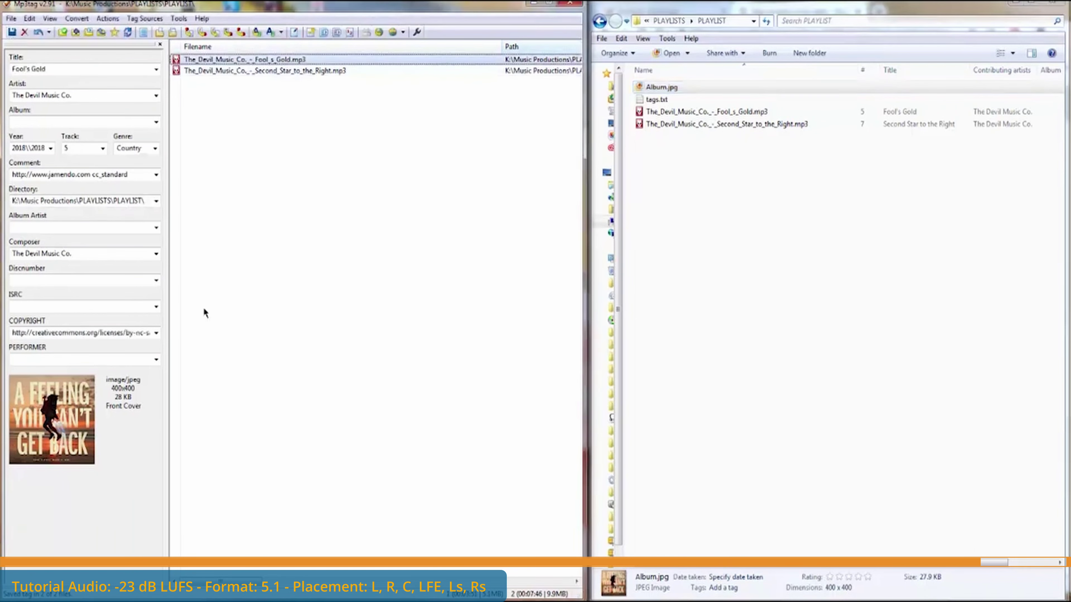
Step: Check the saved tags and cover of the Second Star to the Right and Fool's Gold files in Mp3tag and Windows Explorer
left_click(558, 70)
left_click(839, 214)
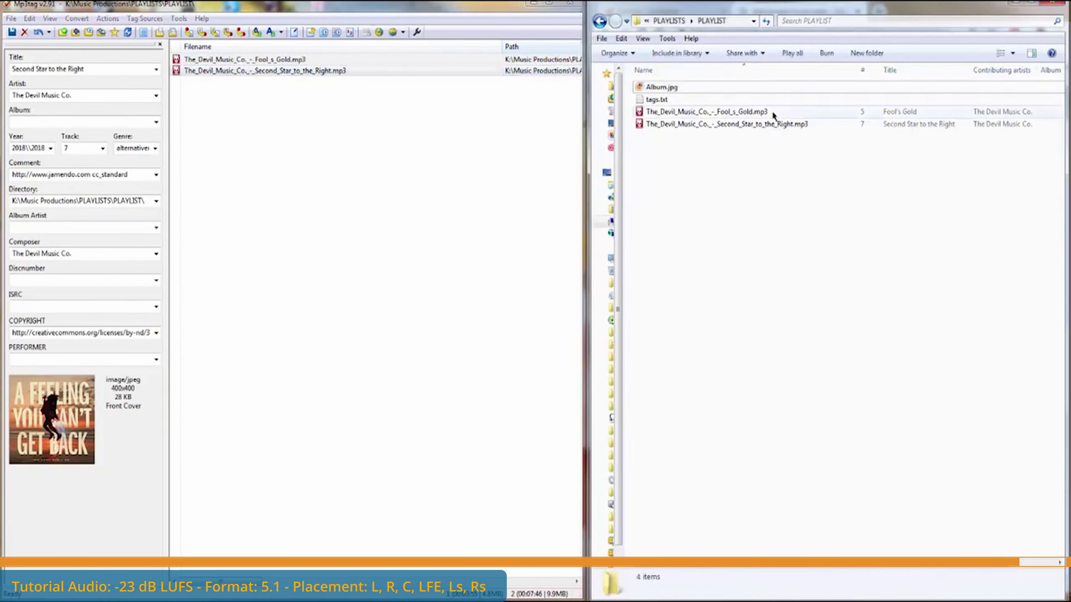
left_click(773, 111)
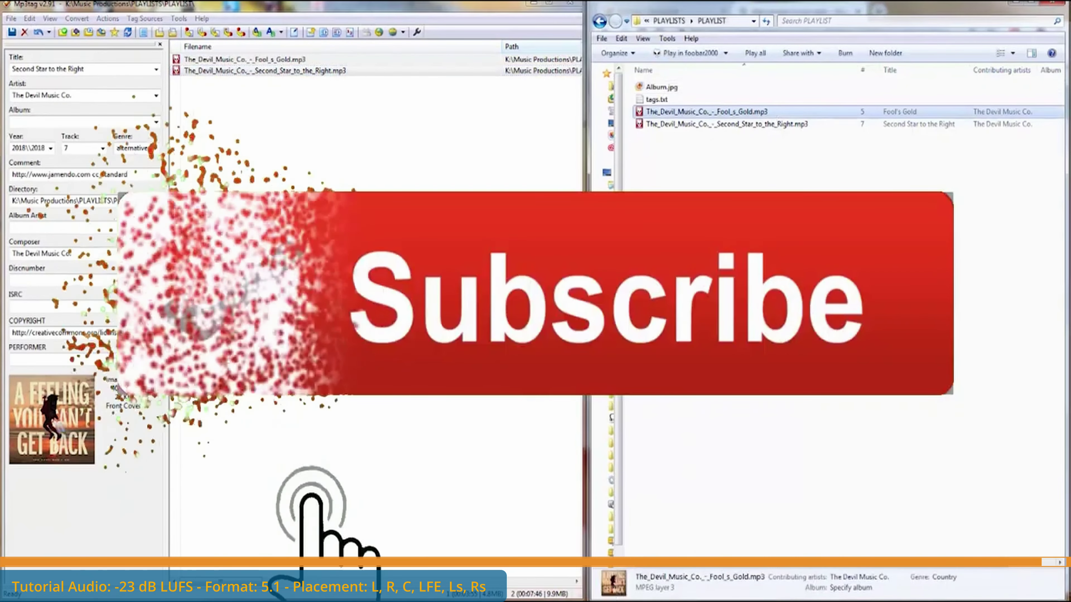
left_click(730, 125)
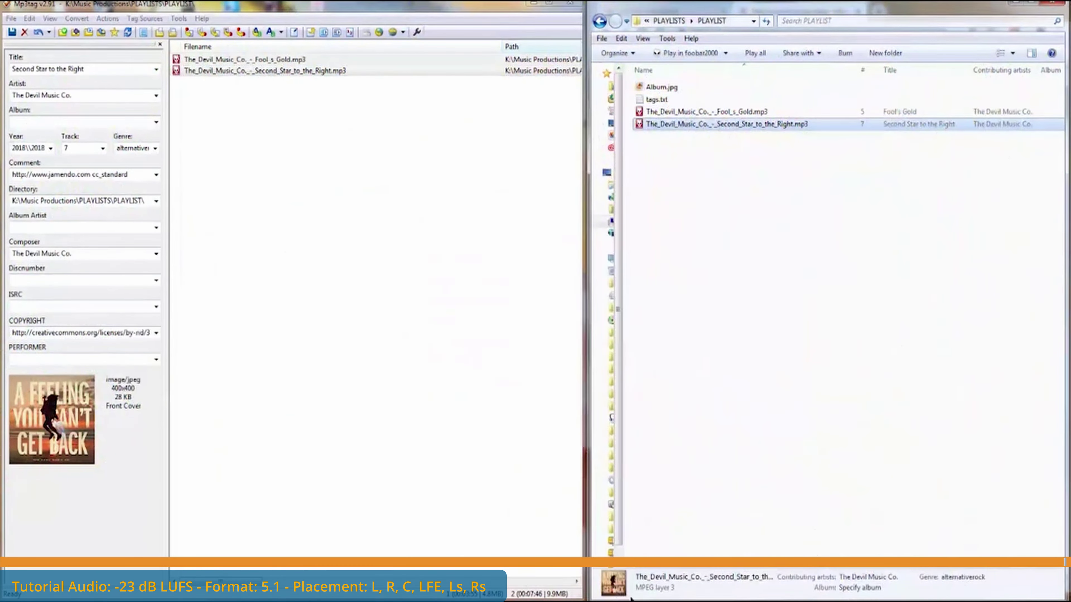